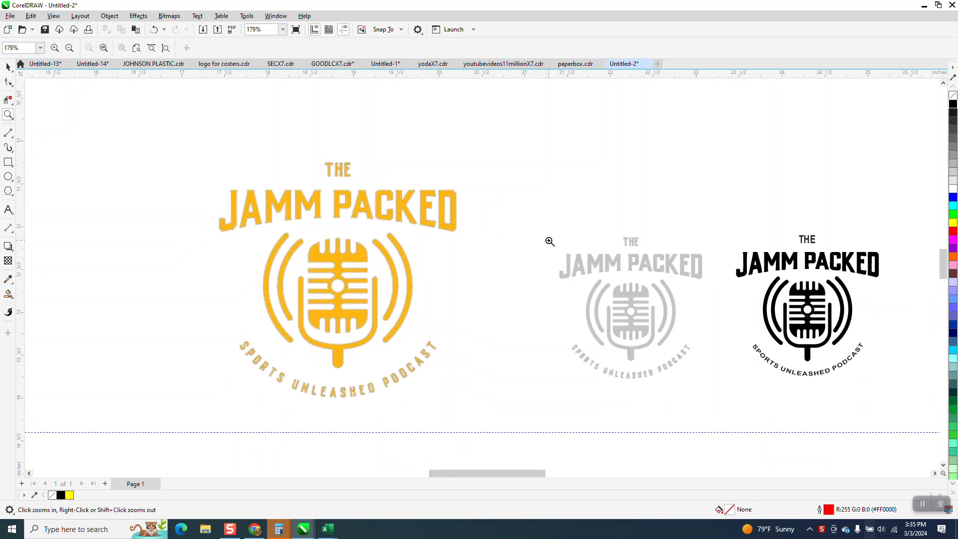
Examine the lettering and microphone edges of the black vector logo and compare it with the gray and yellow versions.
scroll(569, 265, down, 3)
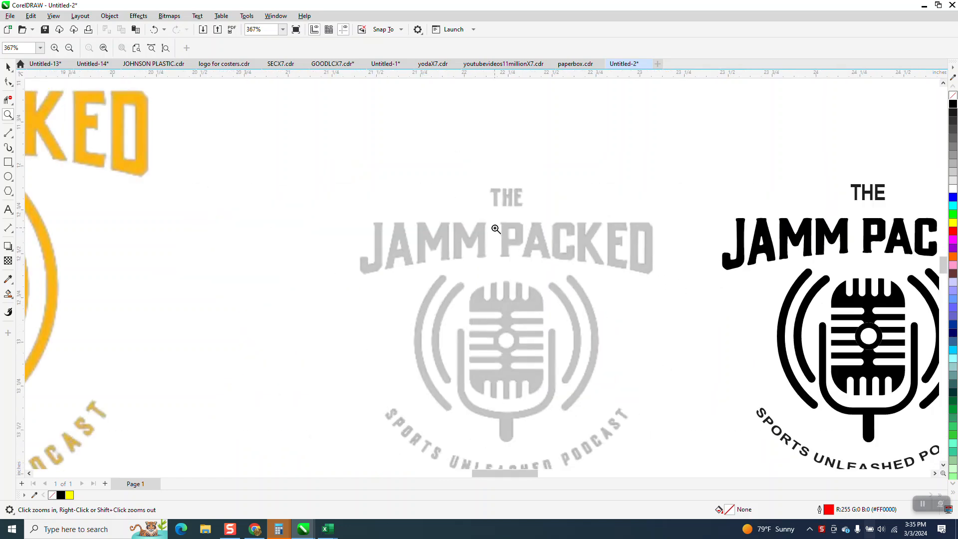
drag(621, 196, 783, 391)
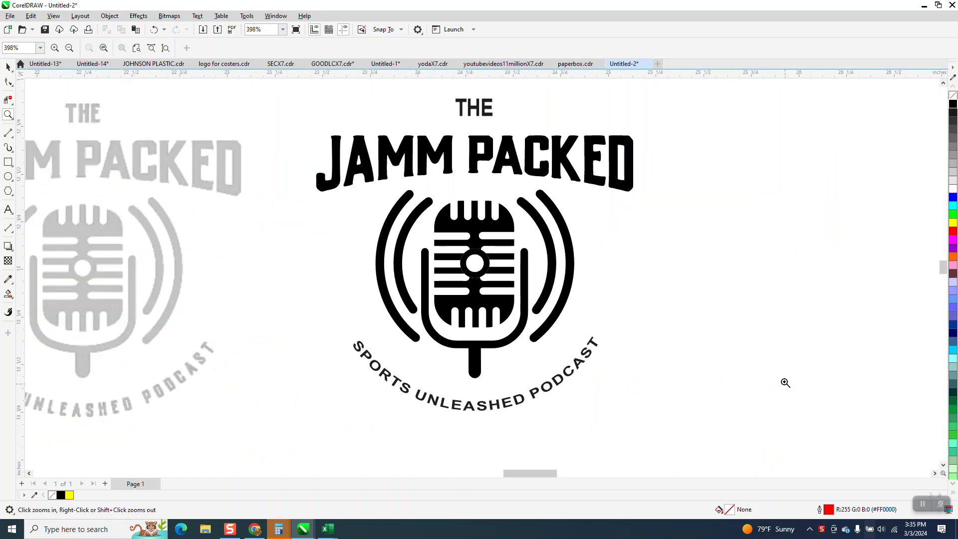
drag(457, 181, 684, 338)
scroll(683, 339, down, 2)
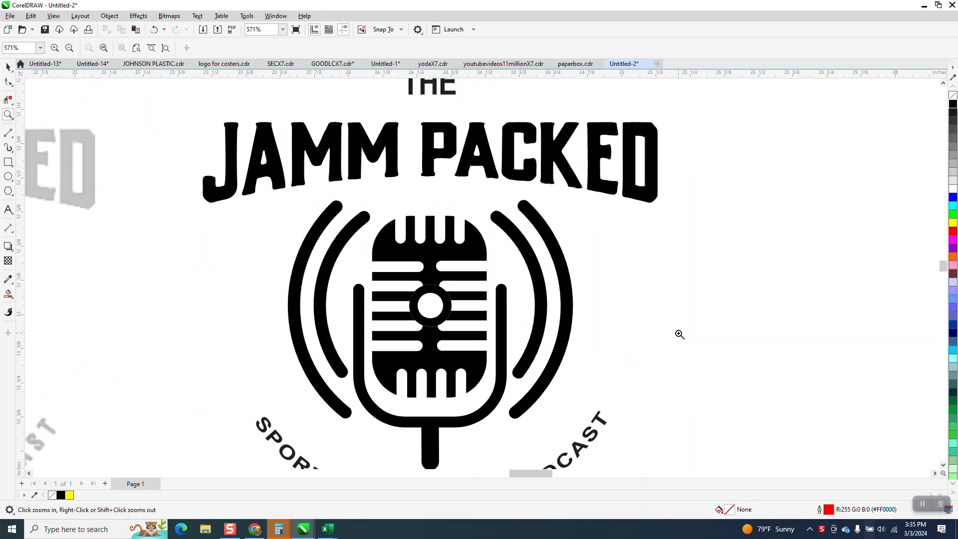
drag(363, 164, 665, 258)
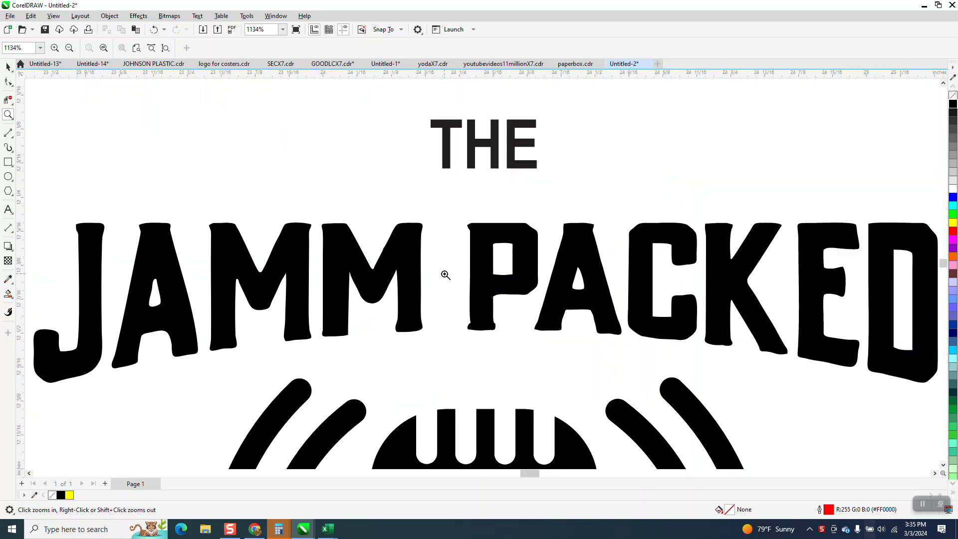
scroll(469, 274, down, 2)
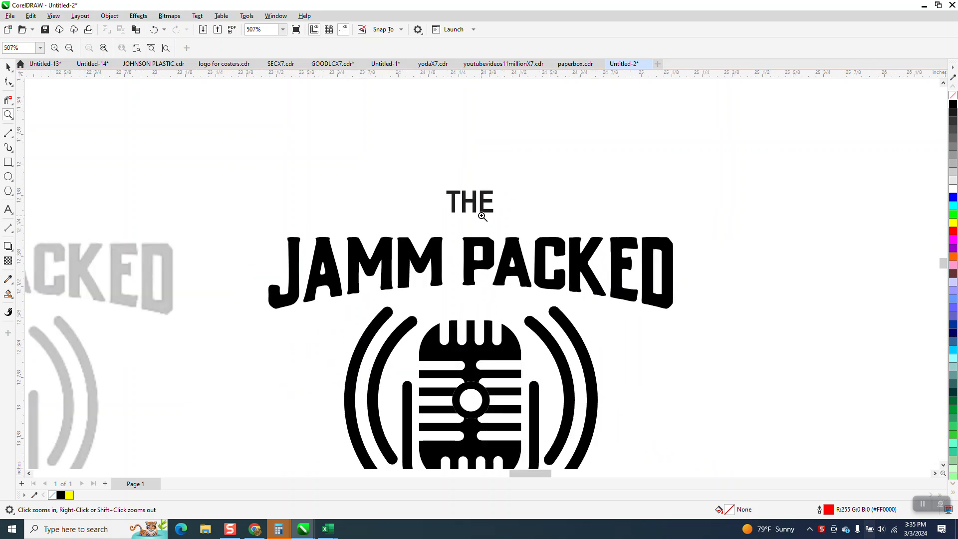
click(8, 68)
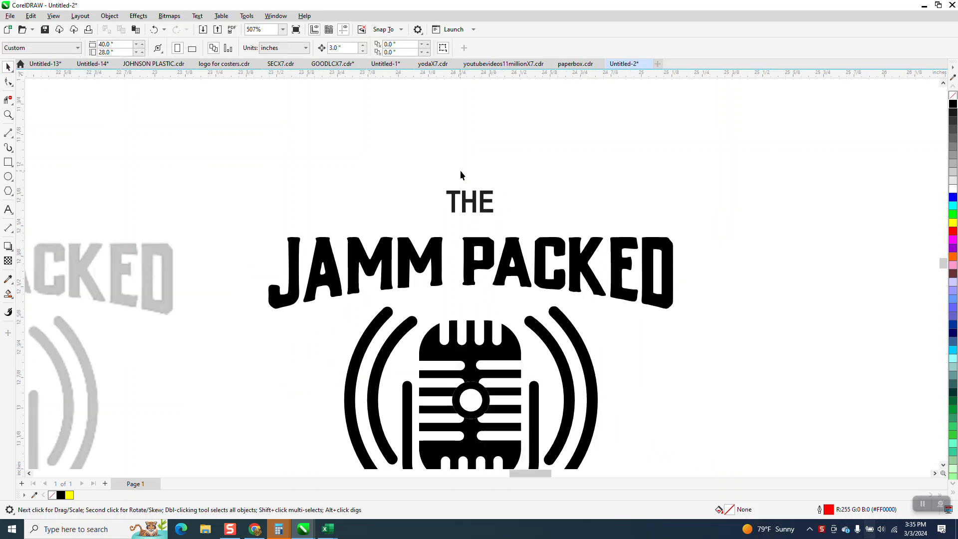
scroll(472, 202, down, 1)
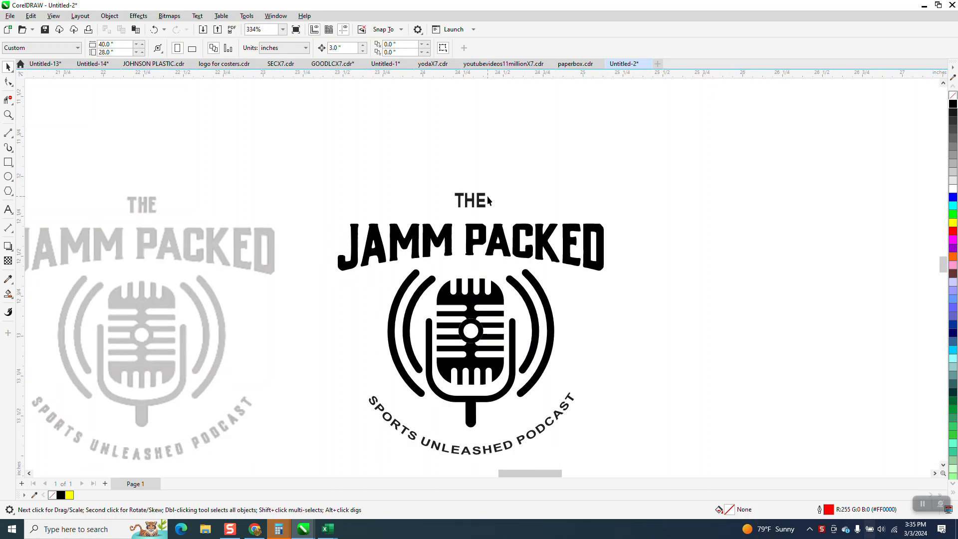
click(439, 448)
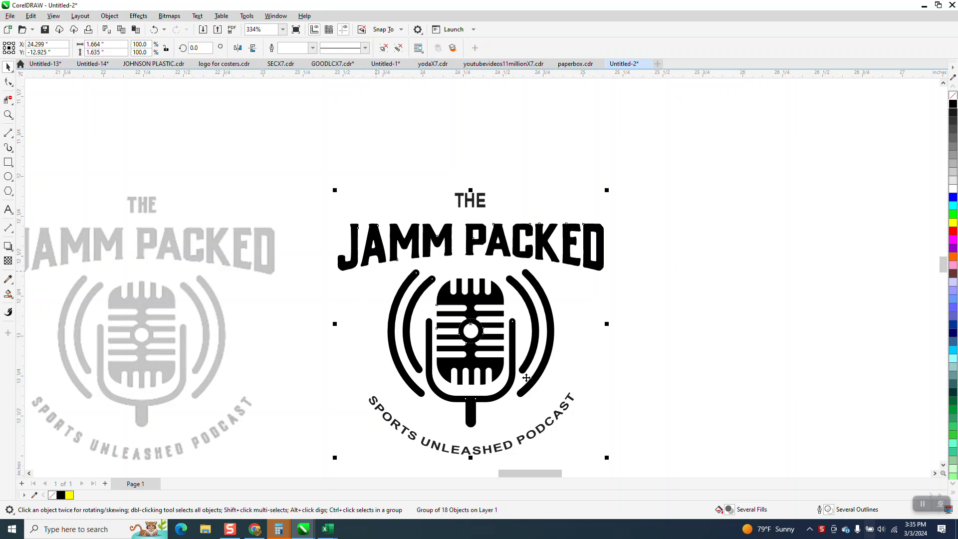
click(652, 333)
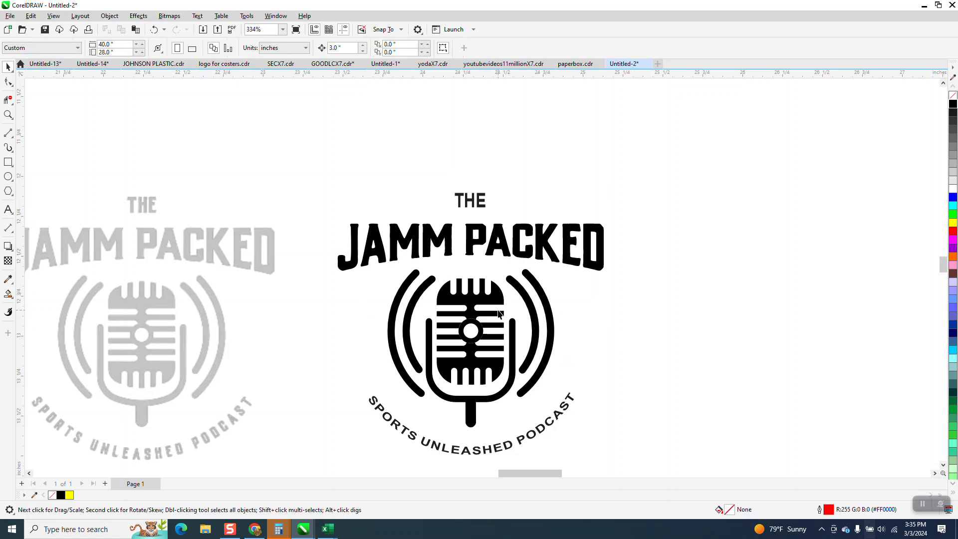
scroll(502, 313, down, 2)
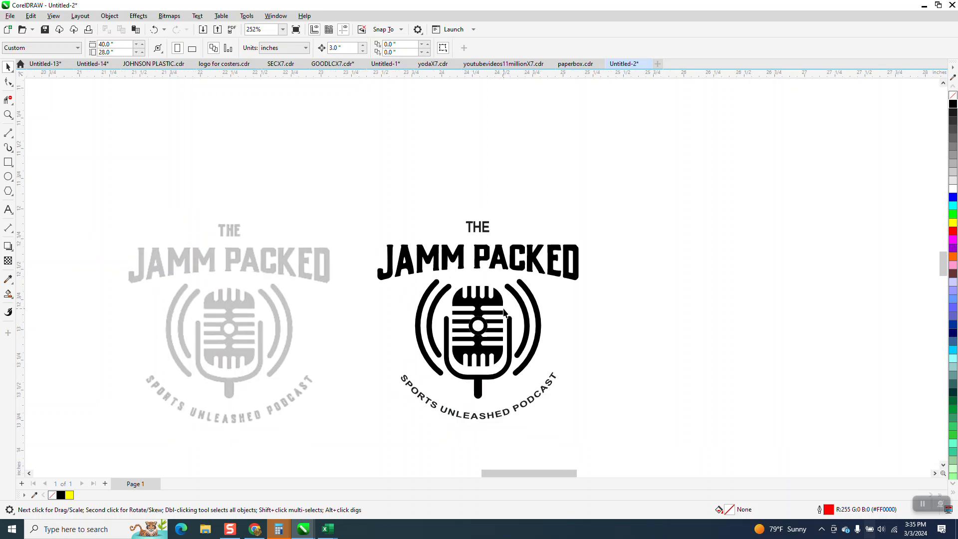
scroll(504, 313, down, 1)
scroll(579, 317, down, 2)
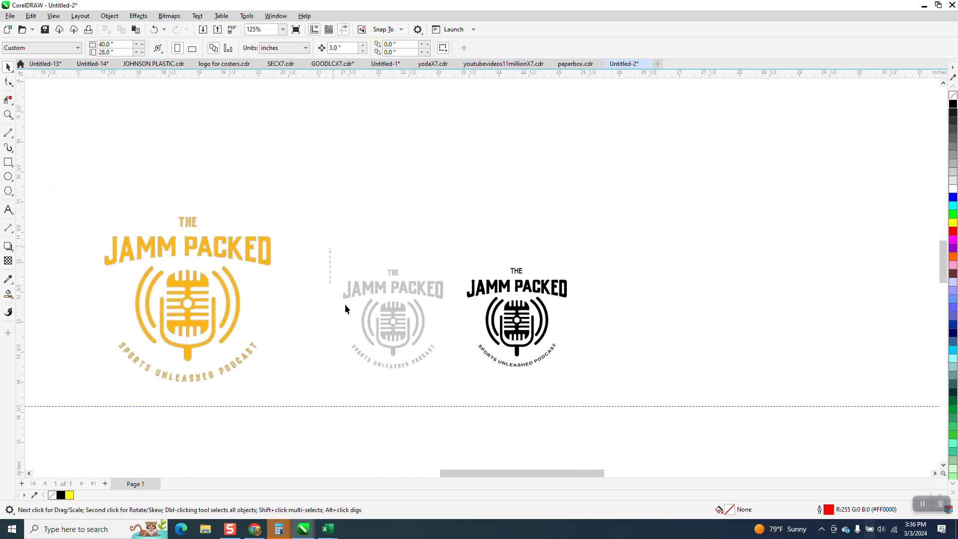
Move the gray and black logos up out of the way and place the yellow logo bitmap in open space.
drag(610, 387, 611, 388)
drag(455, 325, 198, 145)
drag(288, 242, 571, 210)
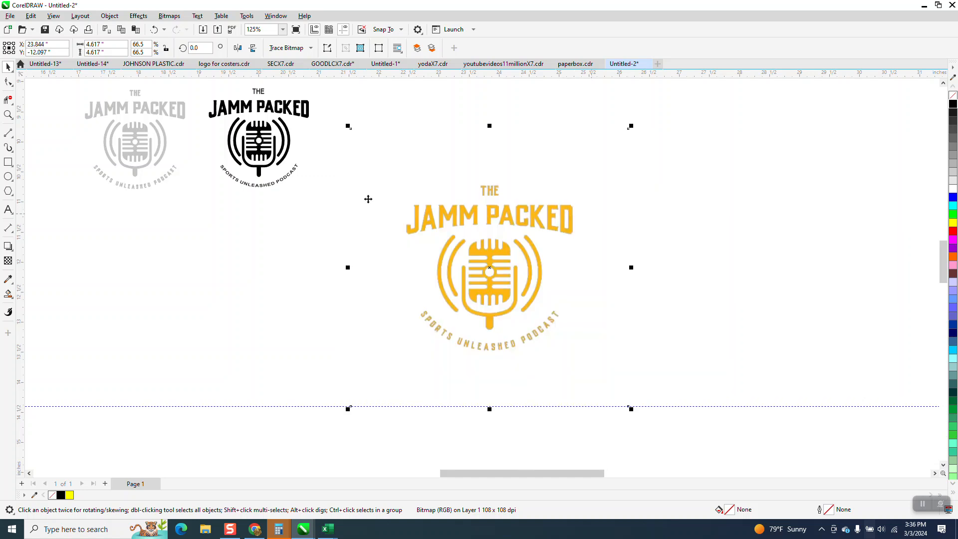
Crop the yellow logo bitmap closely around the artwork, to about 3.05 by 2.98 inches.
click(10, 102)
click(50, 99)
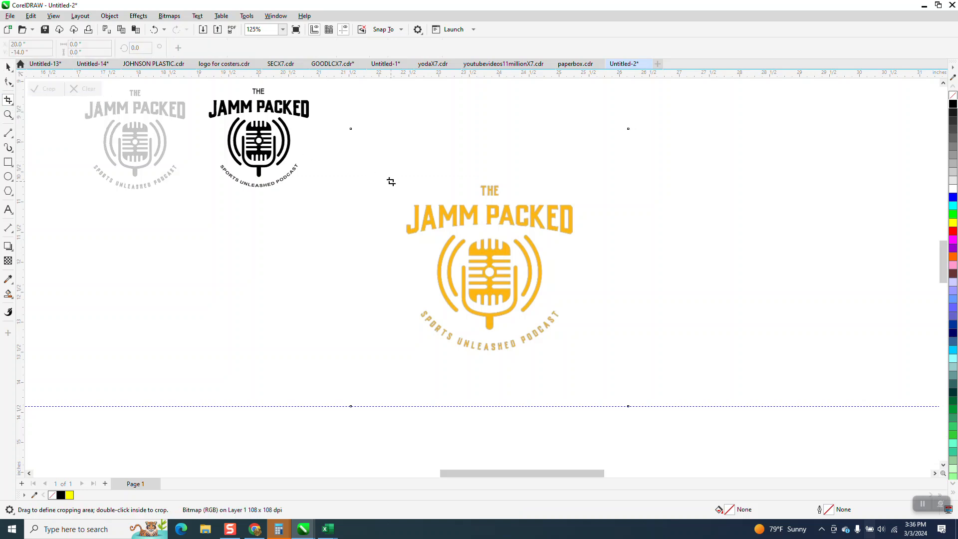
drag(397, 183, 581, 357)
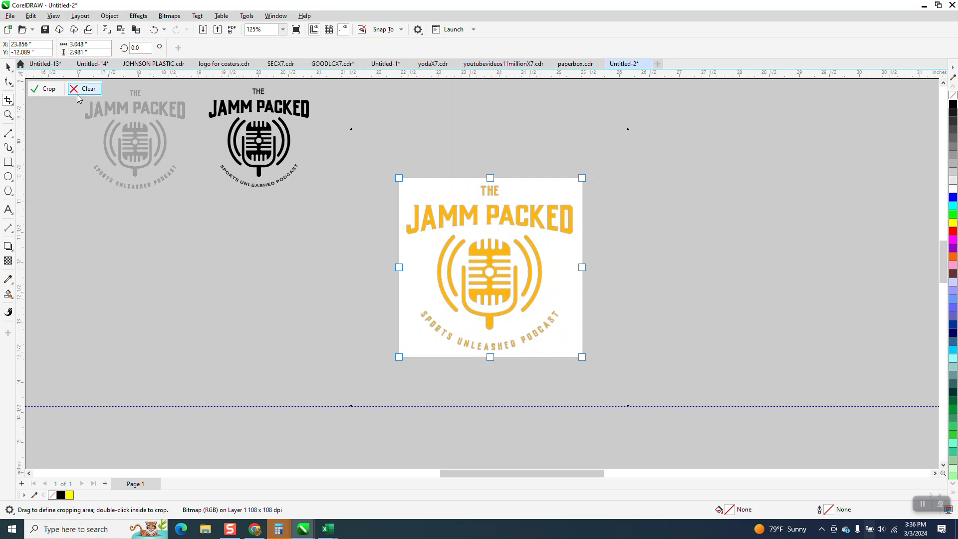
click(50, 89)
Scale the cropped yellow logo down to about 1.48 by 1.45 inches and place it beside the black logo.
click(8, 67)
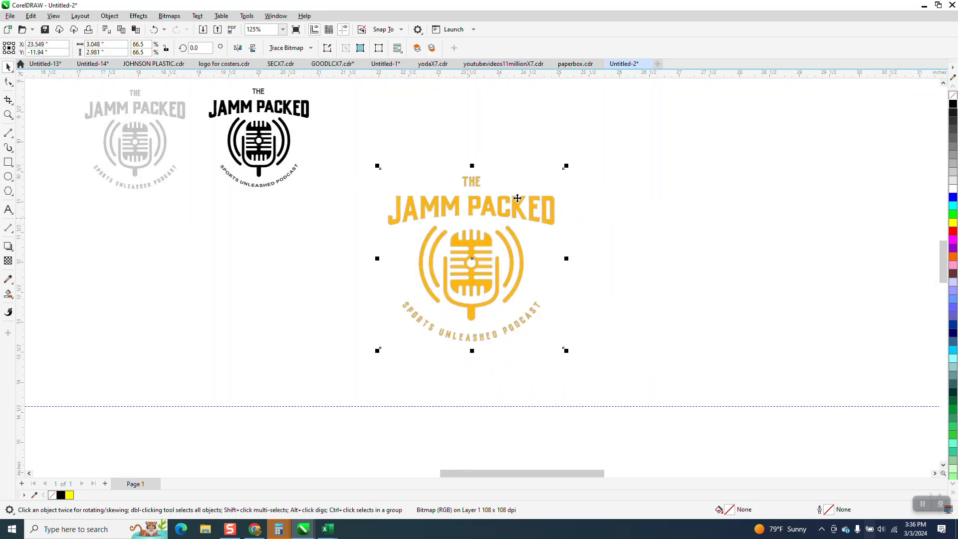
drag(566, 165, 474, 258)
drag(438, 291, 405, 133)
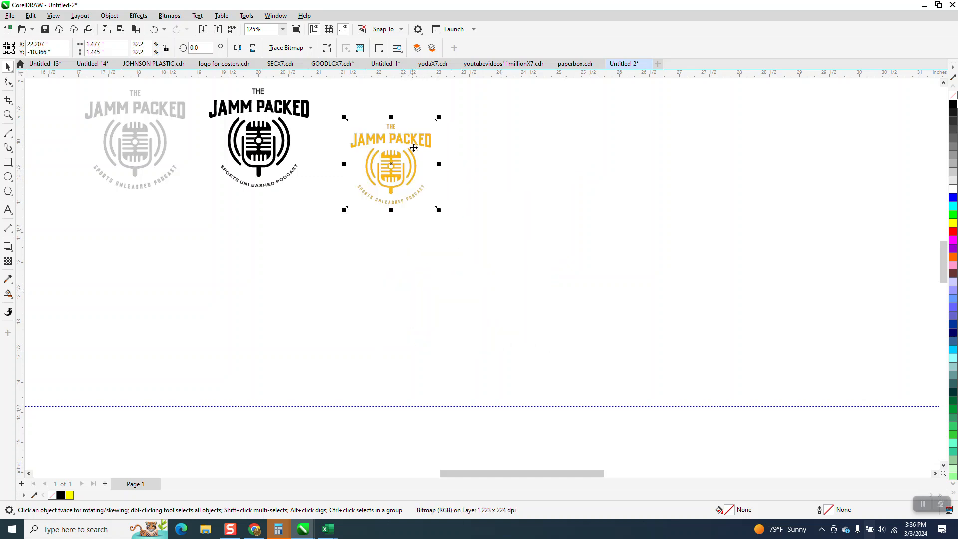
Convert the yellow logo to a 300 dpi Grayscale (8-bit) bitmap with anti-aliasing and a transparent background.
click(8, 114)
drag(343, 106, 539, 226)
click(8, 67)
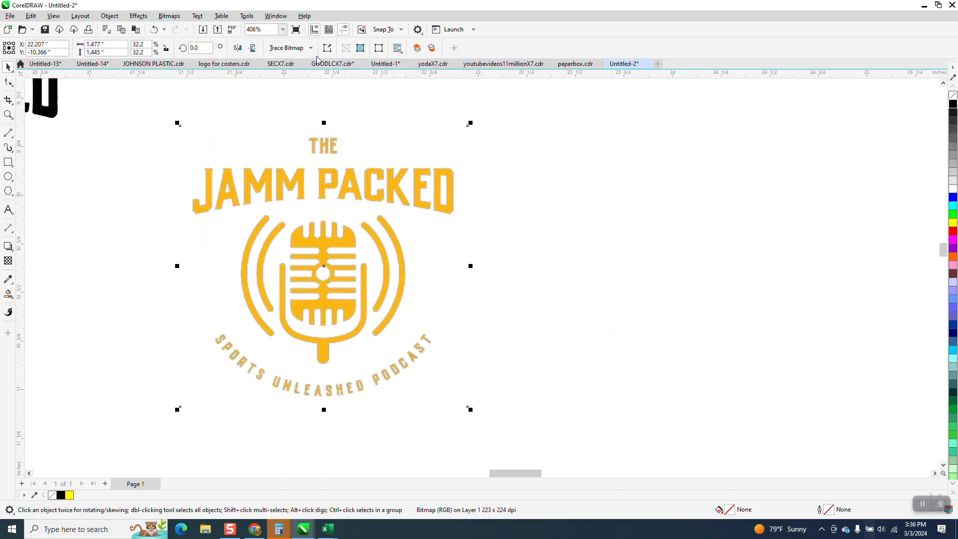
click(169, 16)
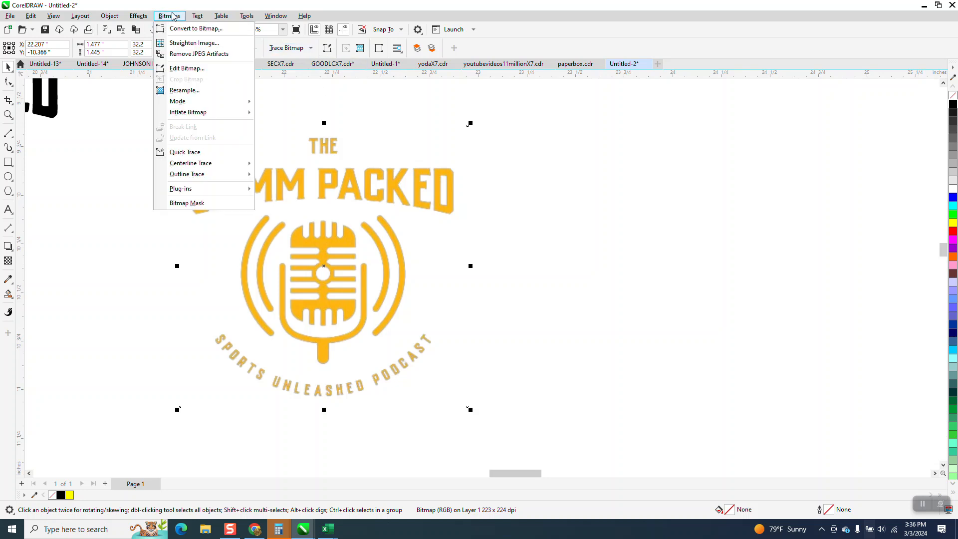
click(191, 28)
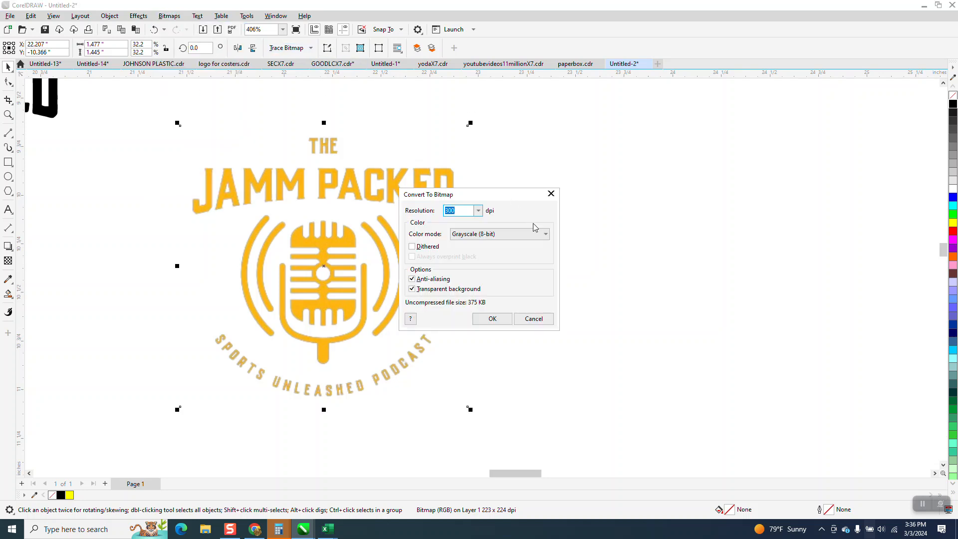
click(501, 318)
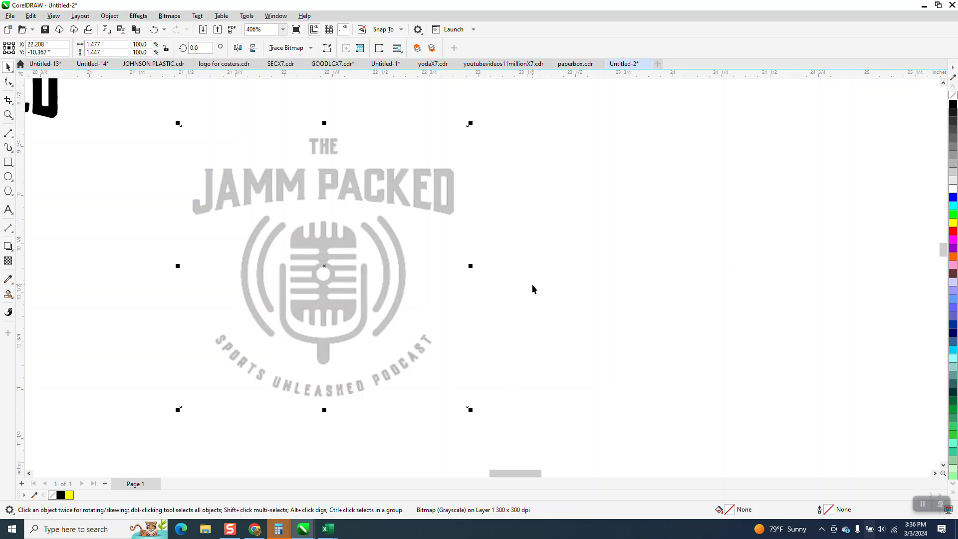
Outline-trace the grayscale logo as Clipart with detail 87, and shift the traced group 3 inches to the right of the bitmap.
click(311, 48)
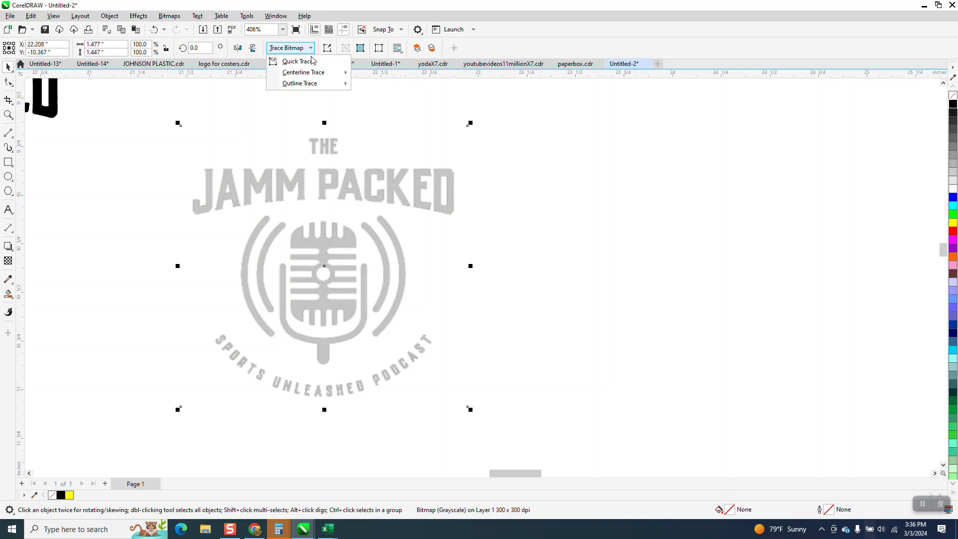
mouse_move(317, 86)
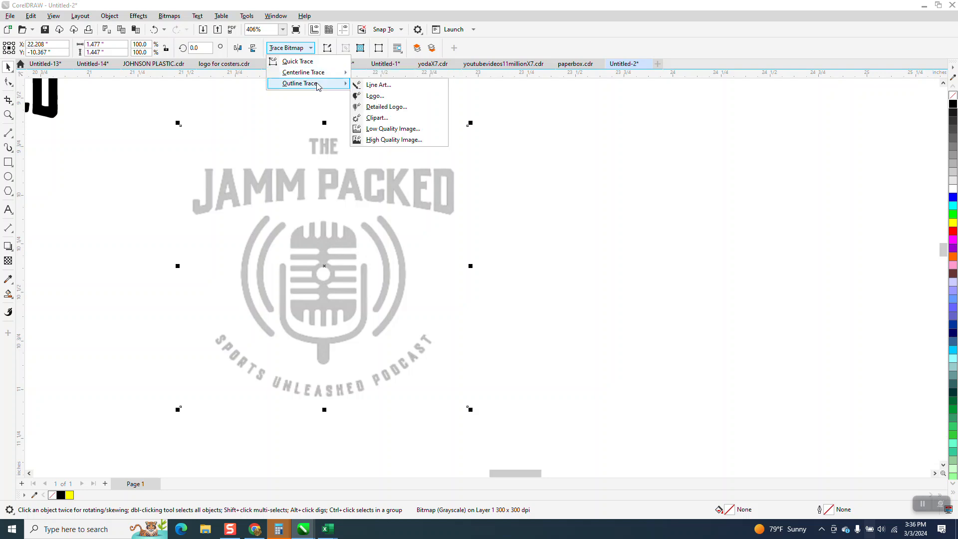
click(379, 118)
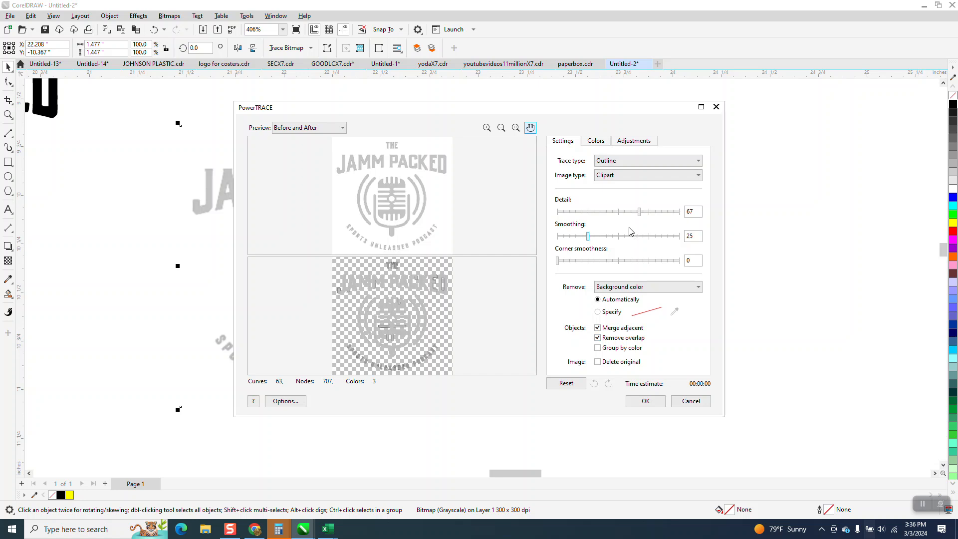
drag(638, 215, 656, 215)
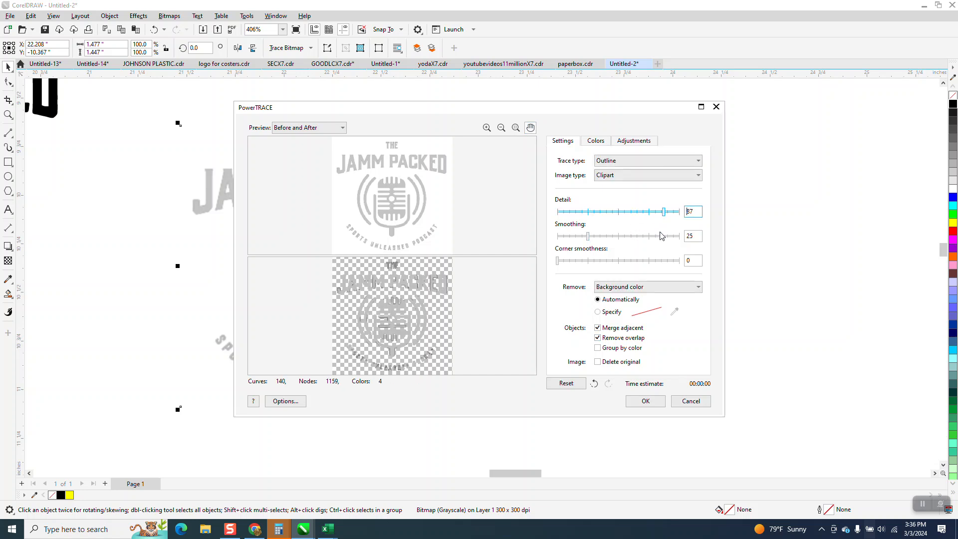
click(646, 400)
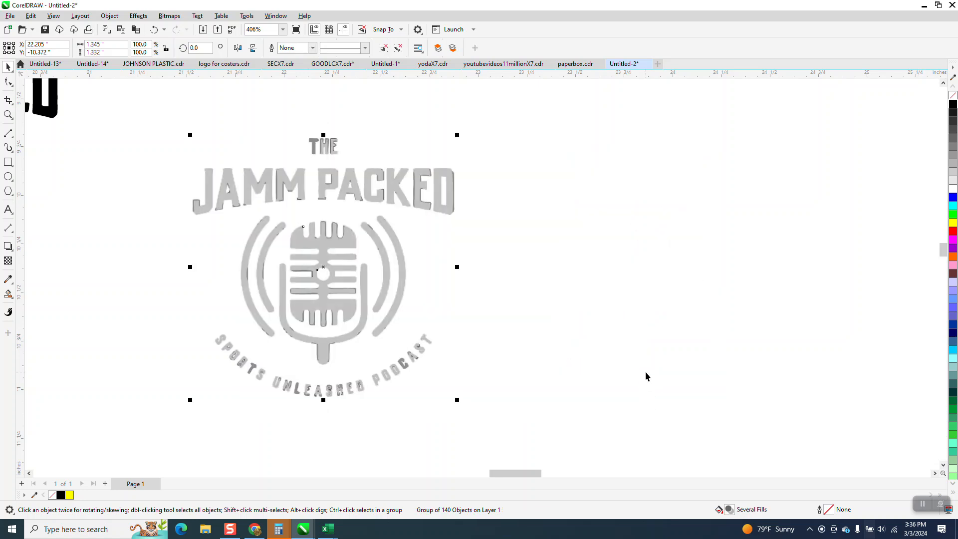
scroll(524, 329, down, 1)
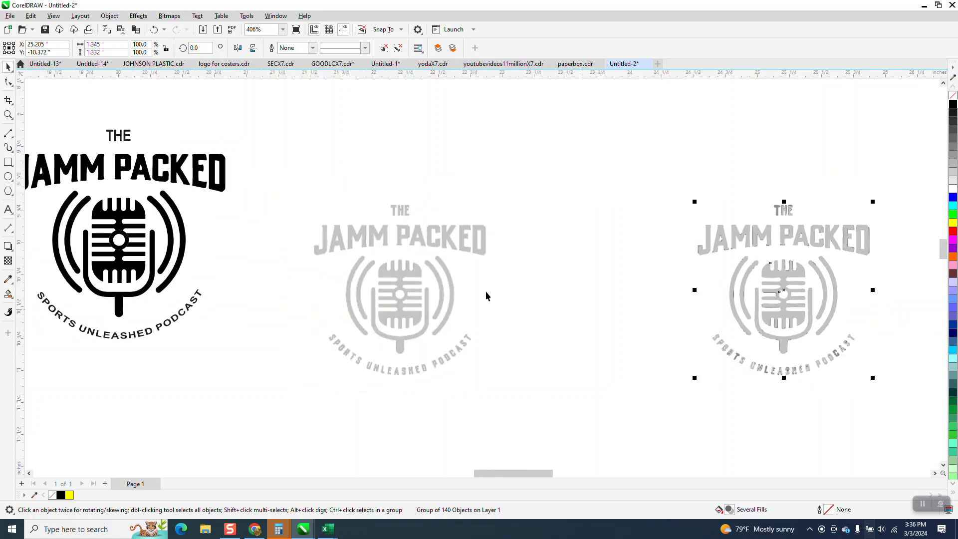
Inspect the traced group up close for edge quality in the microphone grille and the word THE.
click(8, 115)
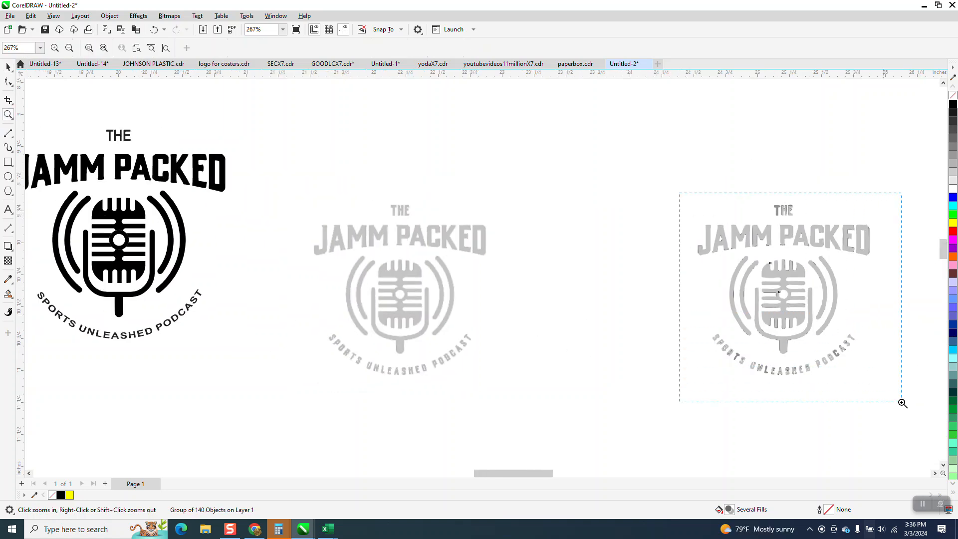
drag(902, 403, 902, 403)
drag(539, 303, 539, 303)
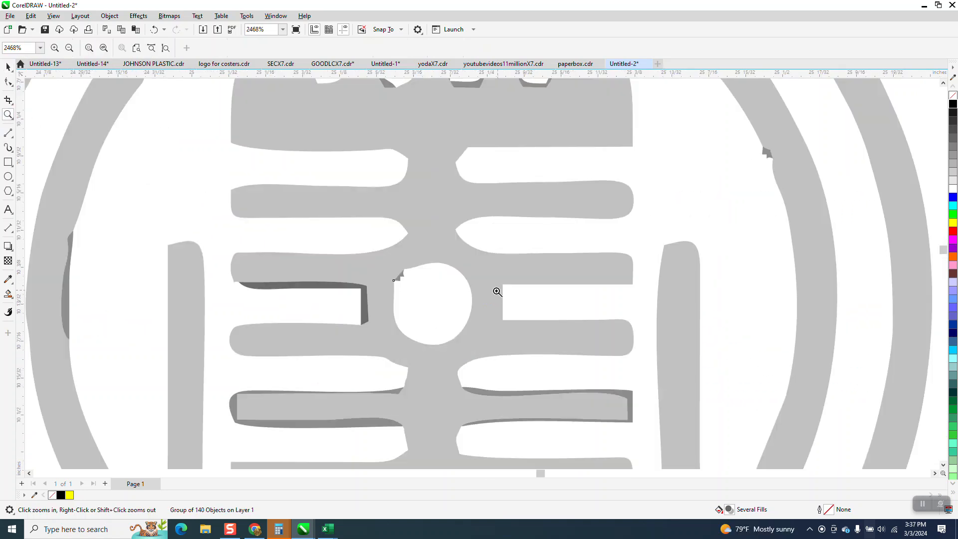
right_click(517, 293)
right_click(519, 304)
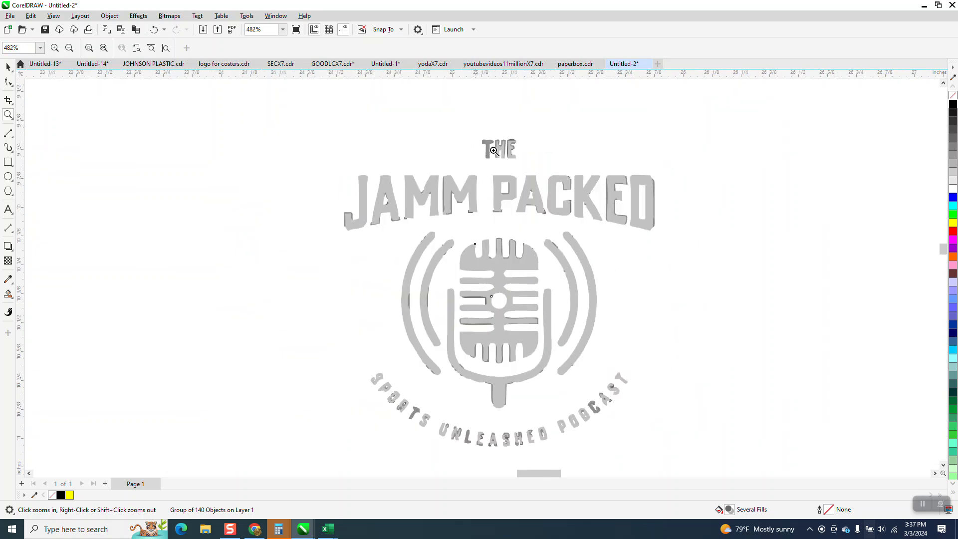
drag(476, 125, 579, 184)
scroll(556, 197, down, 2)
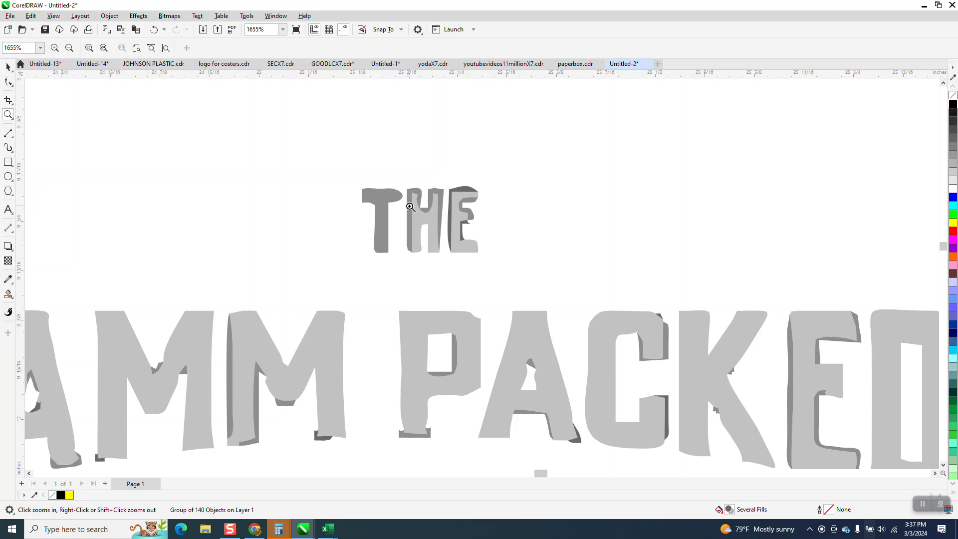
Check the traced lettering's outlines in Wireframe view, and return to Enhanced view.
key(space)
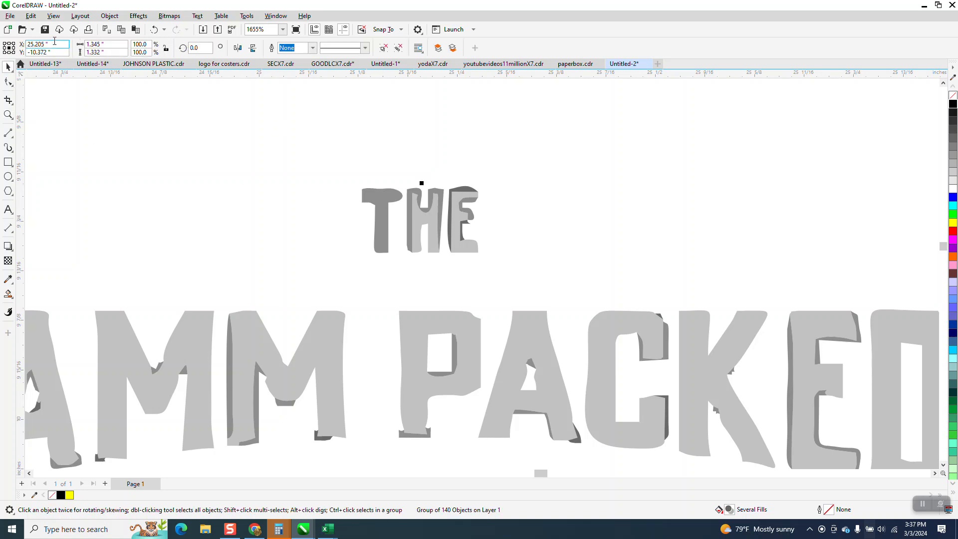
click(54, 16)
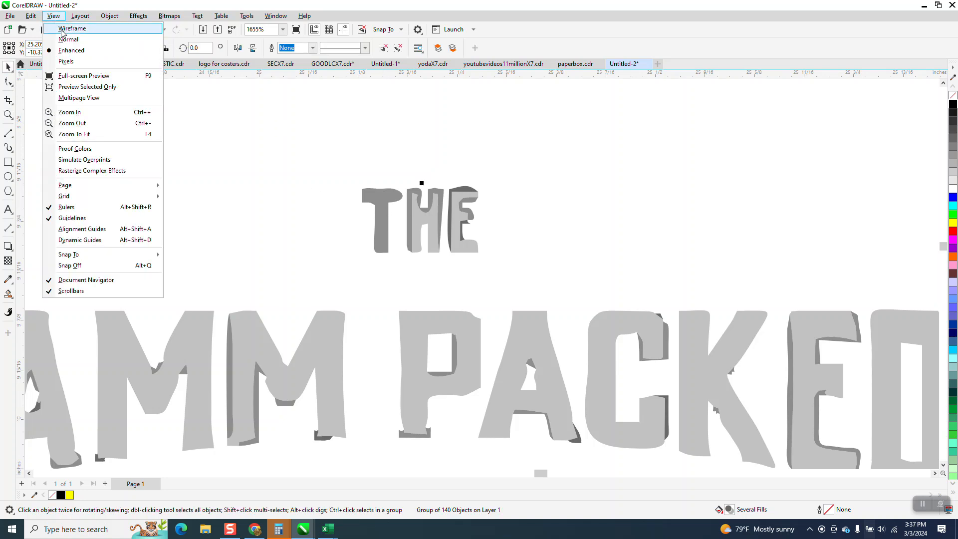
click(104, 46)
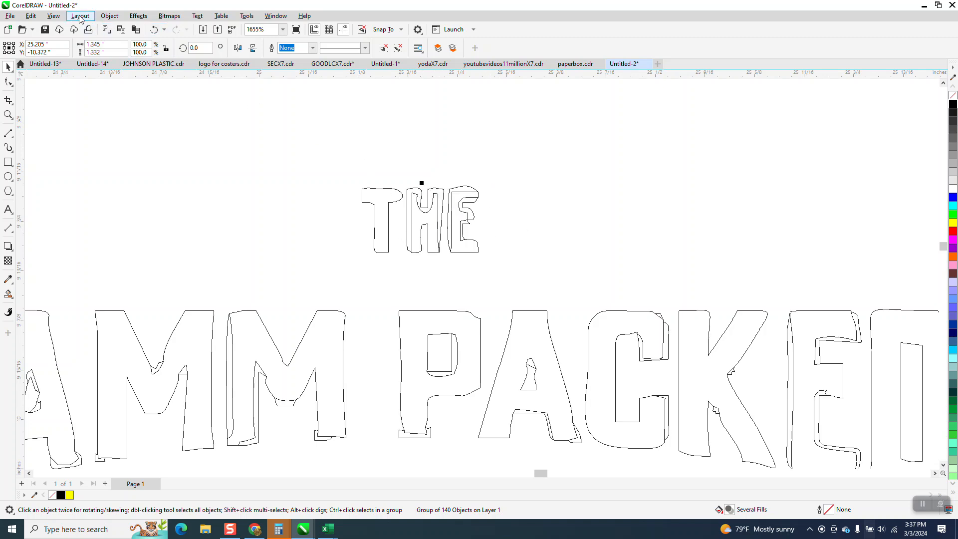
click(54, 16)
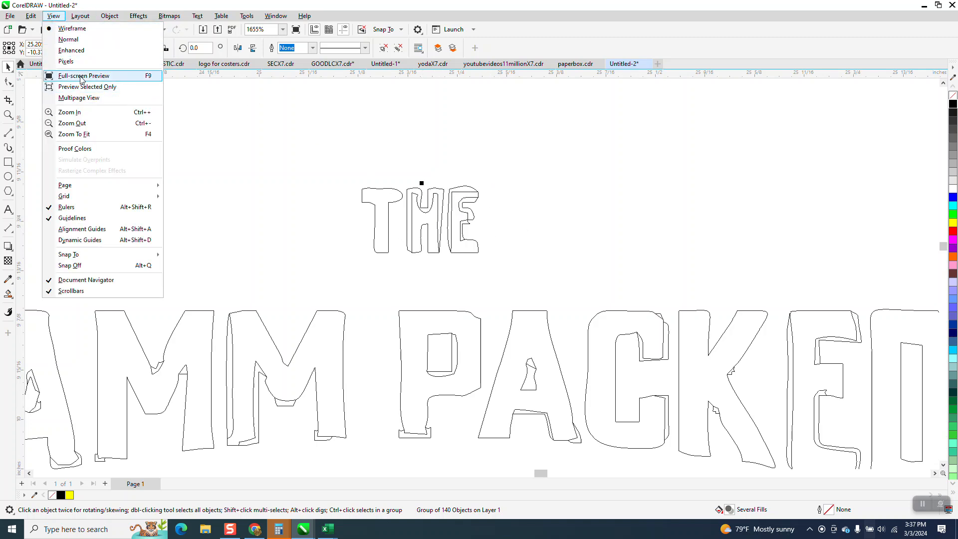
click(80, 50)
scroll(370, 137, down, 1)
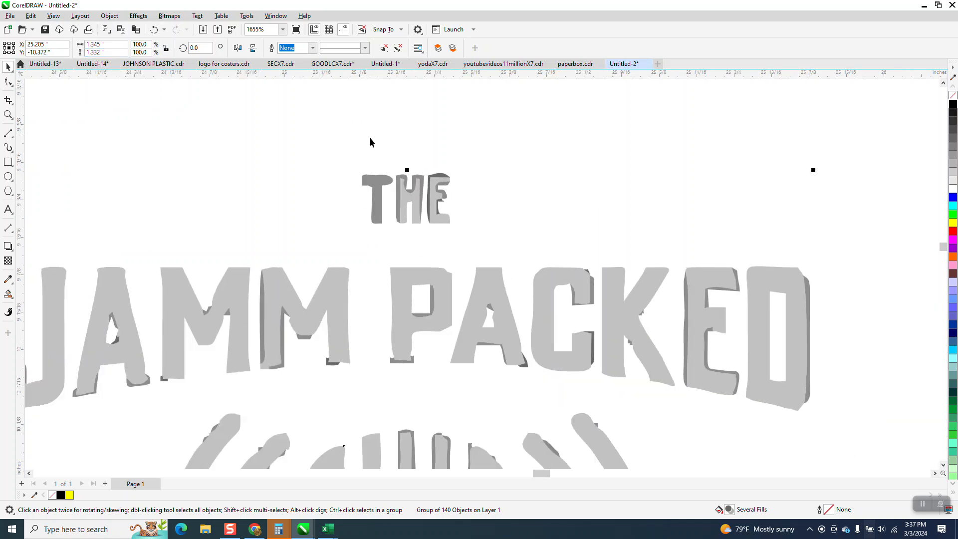
Ungroup the traced grayscale logo into separate objects.
scroll(387, 193, down, 1)
scroll(387, 194, down, 1)
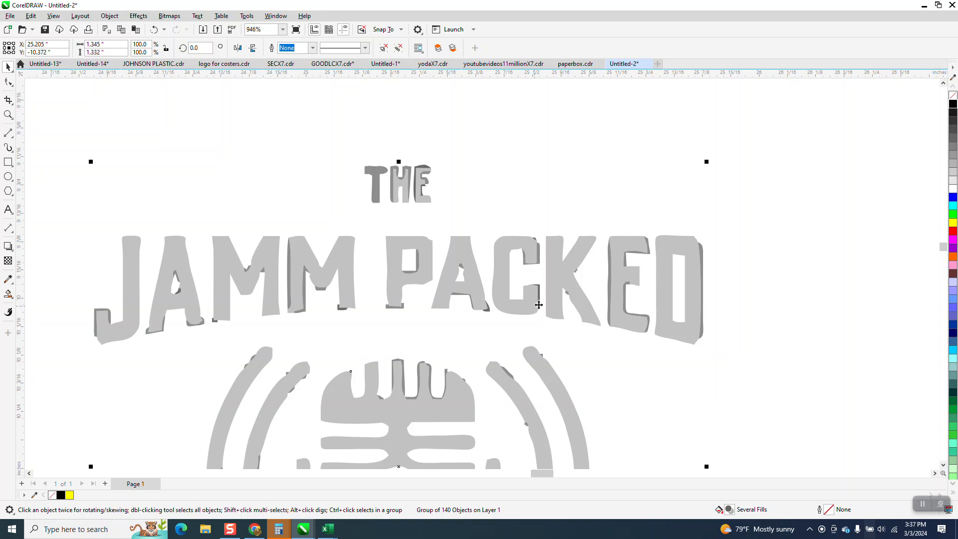
scroll(645, 277, down, 1)
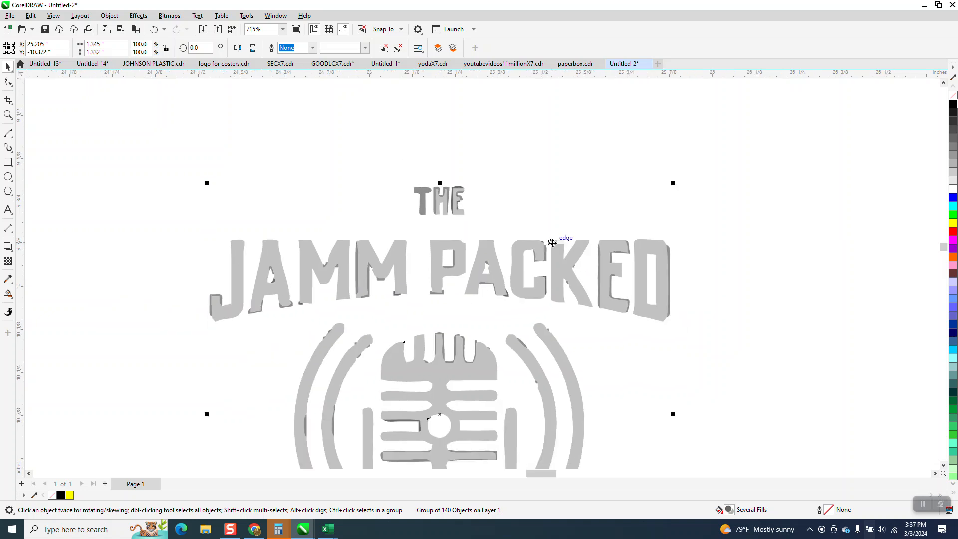
click(114, 16)
mouse_move(141, 185)
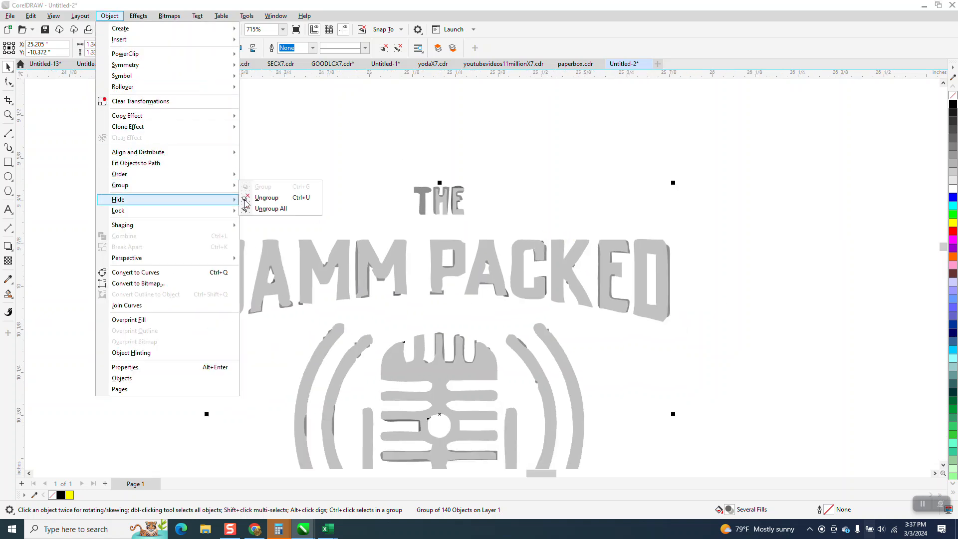
click(250, 198)
Draw a rectangle about 1.548 by 0.319 inches enclosing the JAMM PACKED lettering of the traced logo.
scroll(273, 202, down, 1)
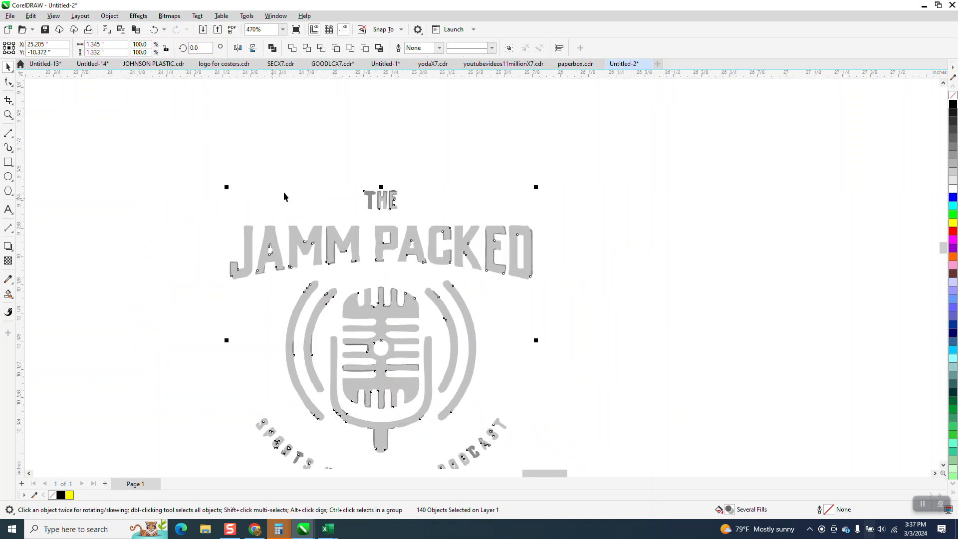
click(7, 161)
drag(205, 204, 554, 278)
drag(380, 204, 384, 214)
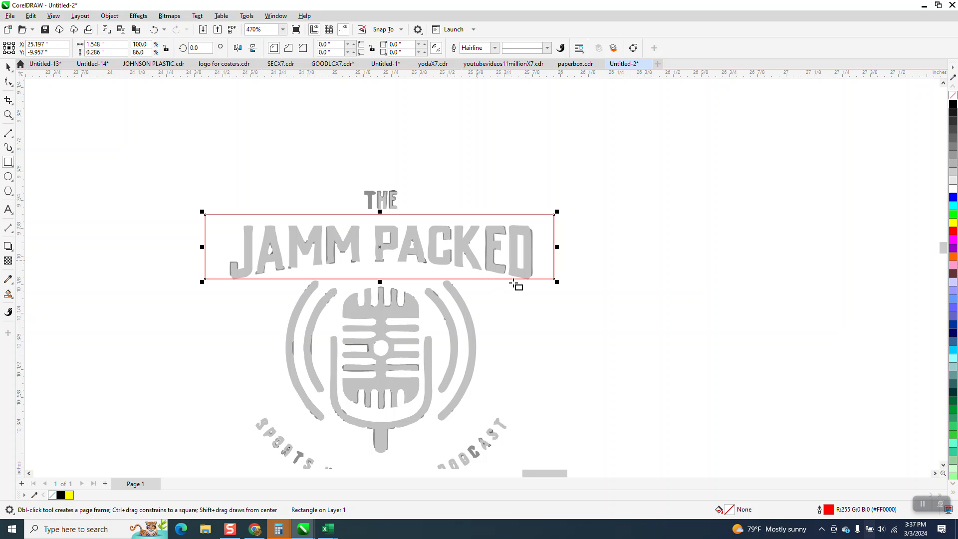
drag(375, 278, 360, 281)
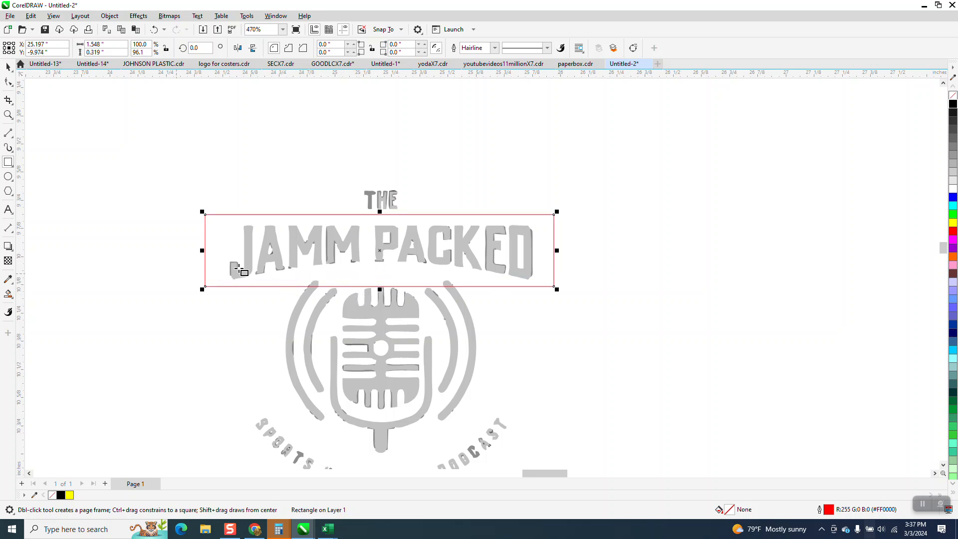
Smart Fill the background around the JAMM PACKED letters inside the rectangle with yellow, and shift that fill 3 inches right.
click(13, 298)
click(45, 305)
click(113, 48)
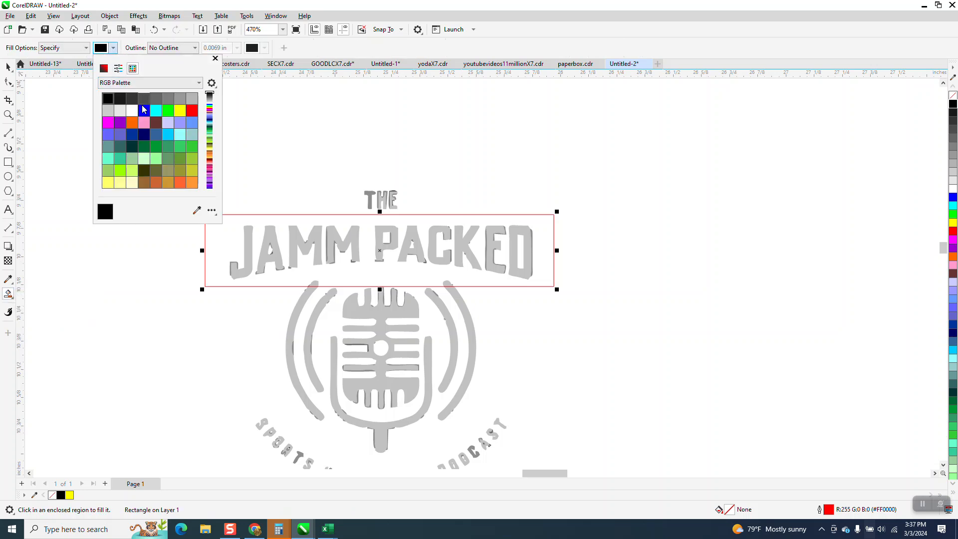
click(180, 110)
click(229, 242)
click(229, 234)
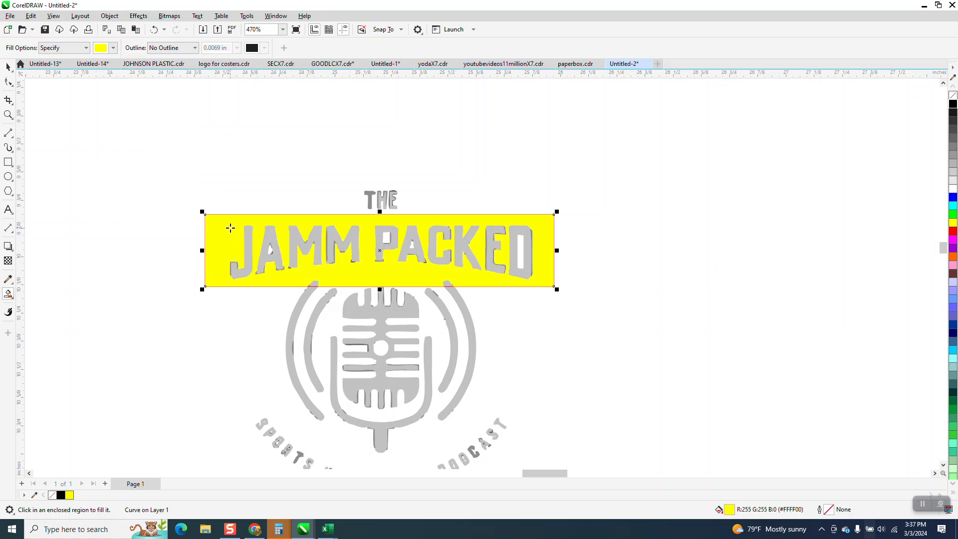
Delete the shifted yellow fill and set the nudge distance to 2 inches.
scroll(230, 227, down, 2)
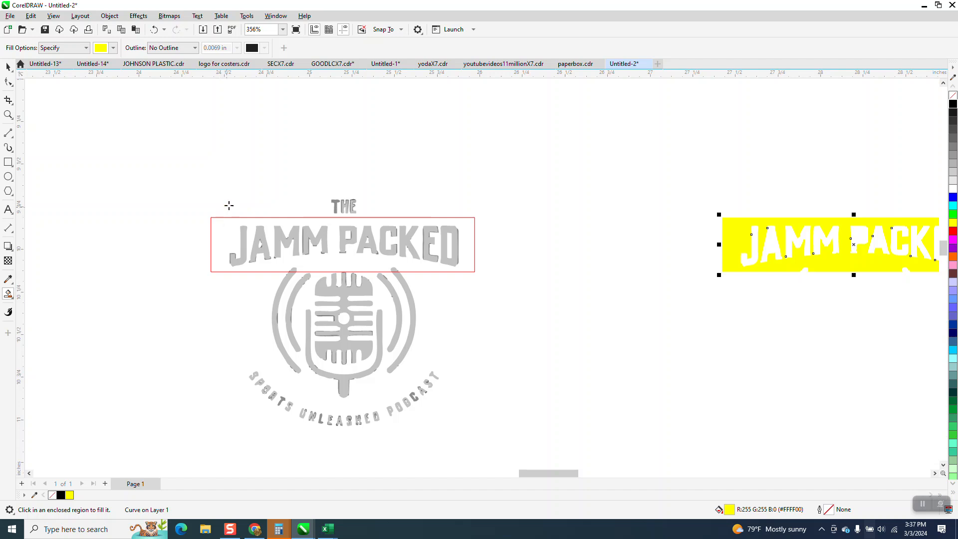
key(Delete)
click(8, 67)
double_click(342, 47)
text(2)
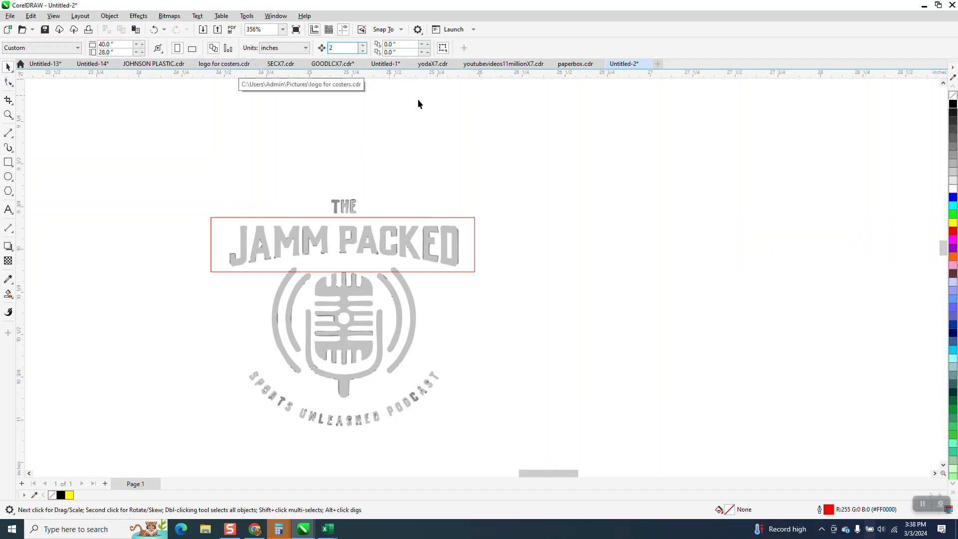
key(Return)
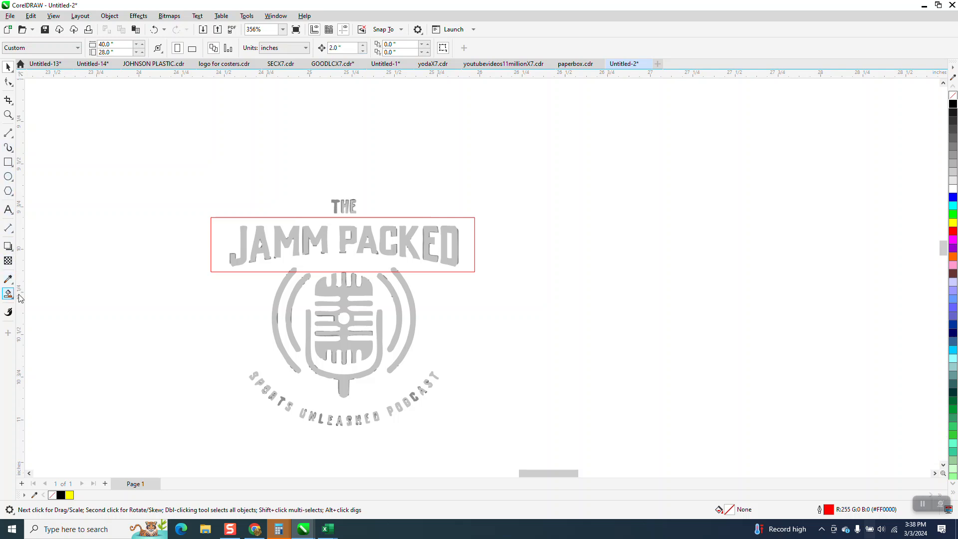
Smart Fill the rectangle's background in yellow again and shift the new fill 2 inches to the right.
click(9, 294)
click(223, 239)
key(Right)
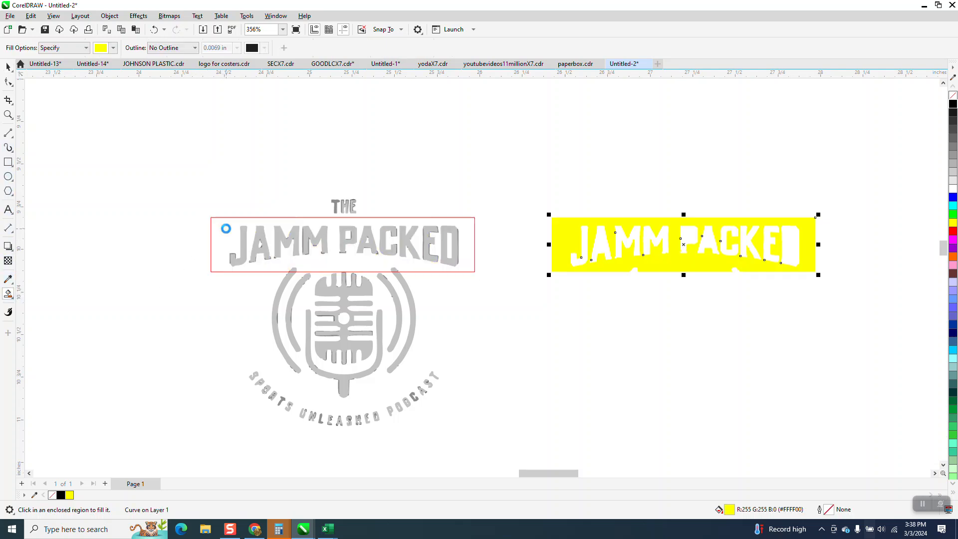
Smart Fill the enclosed holes of the letters A, P, A and D with yellow, shifting each fill 2 inches right.
click(9, 115)
drag(257, 222, 310, 272)
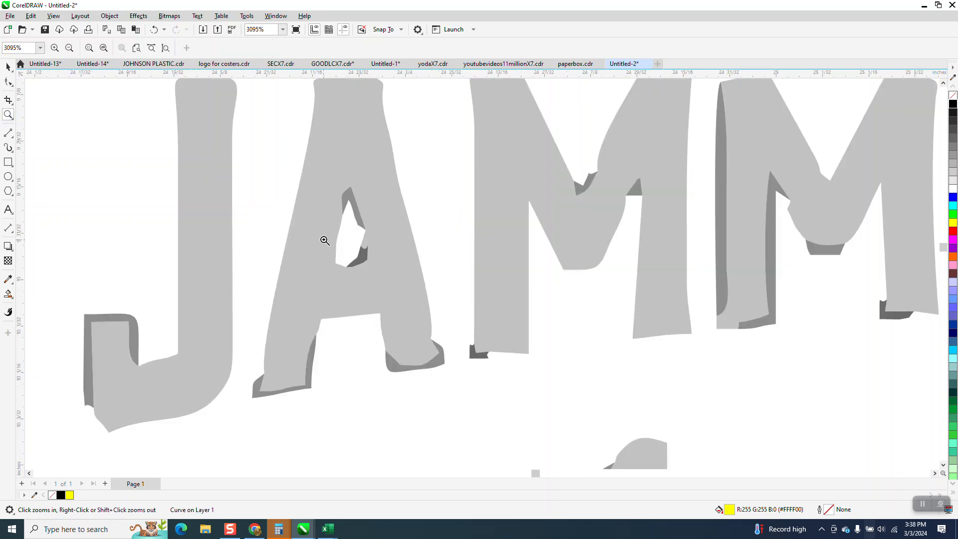
click(8, 67)
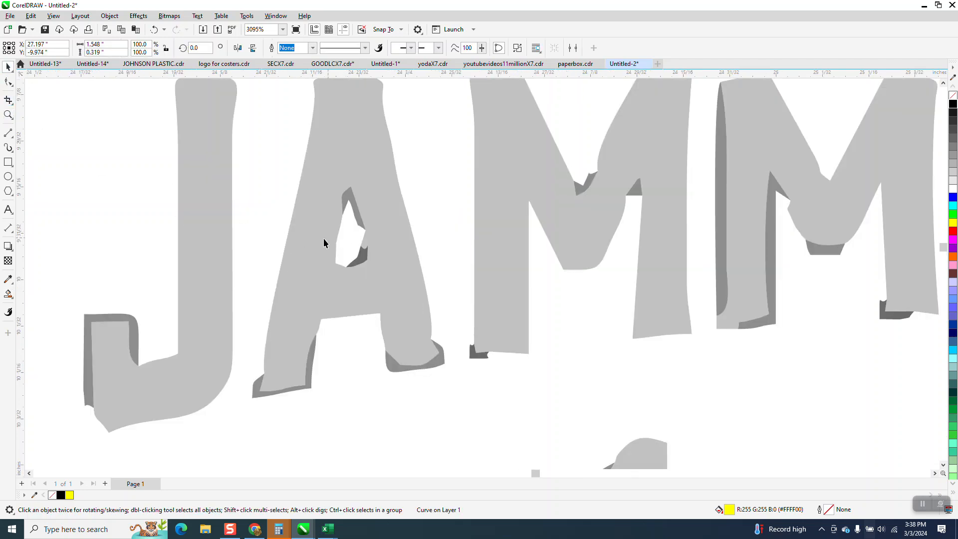
click(15, 296)
click(353, 243)
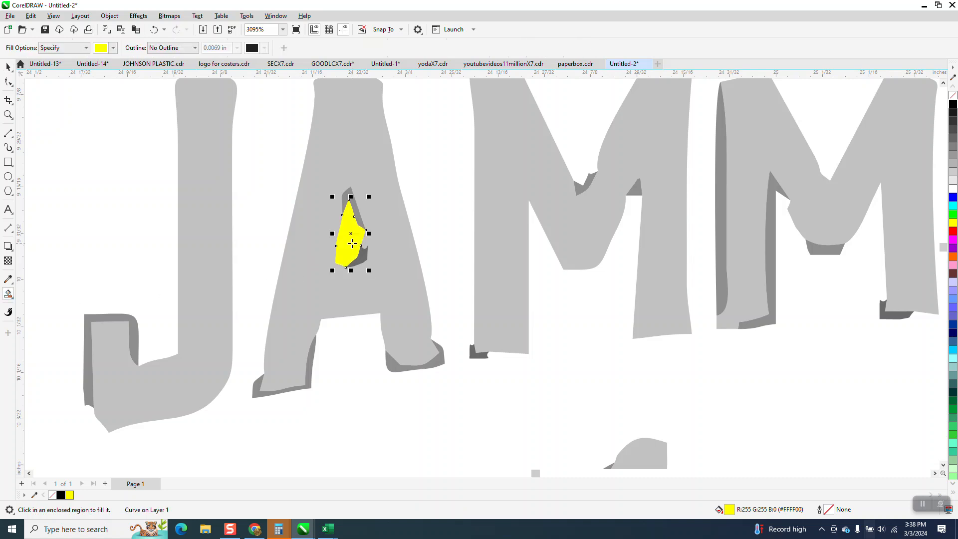
key(ctrl+z)
scroll(348, 242, down, 2)
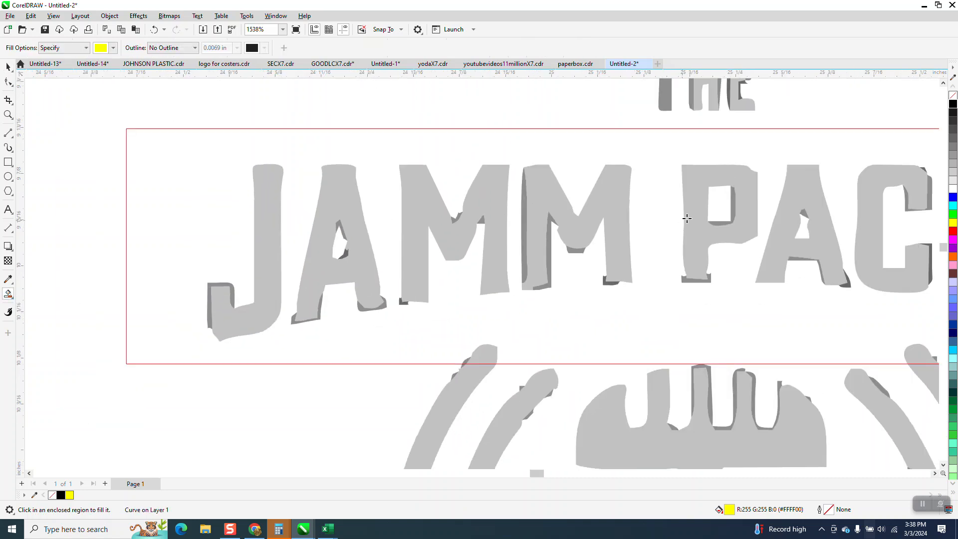
click(802, 227)
key(ctrl+z)
scroll(748, 250, down, 2)
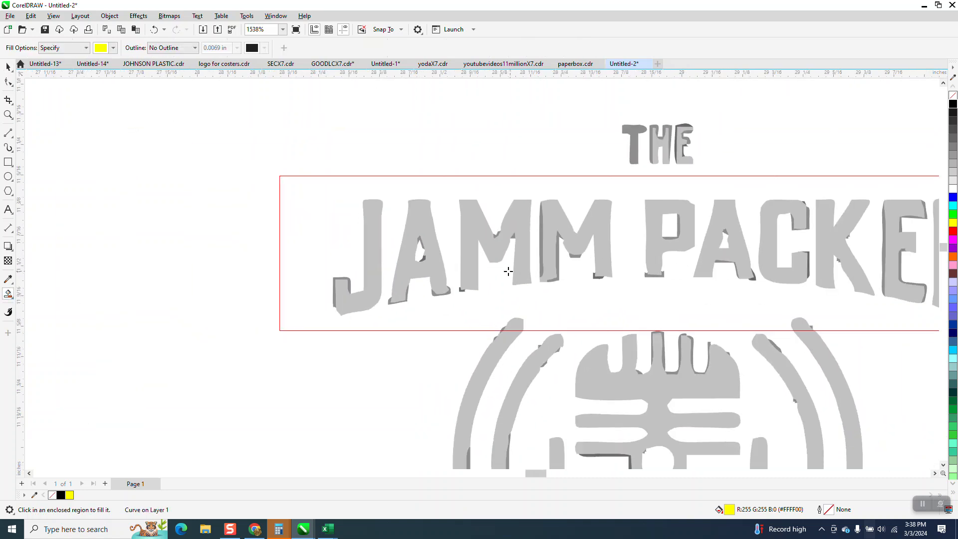
click(854, 249)
key(ctrl+z)
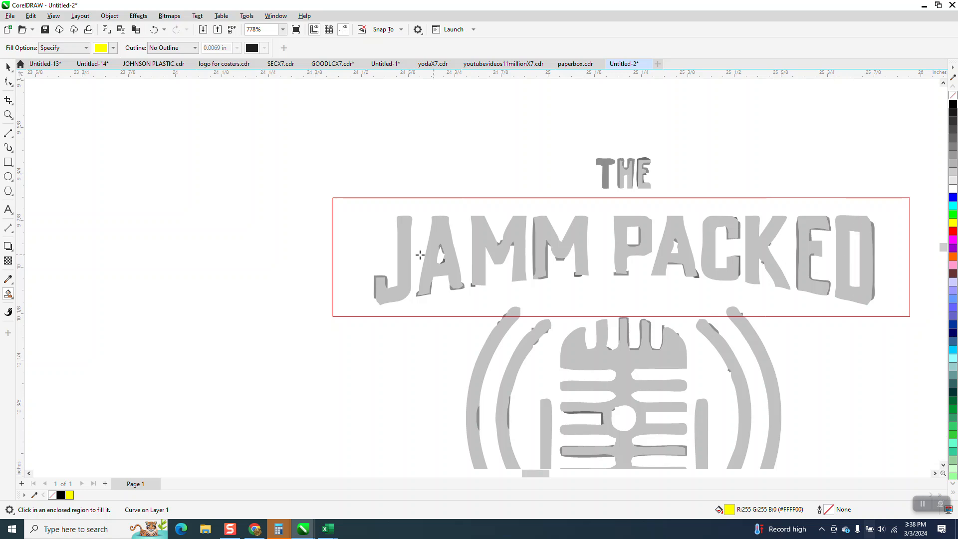
Smart Fill the JAMM PACKED letter shapes in the yellow block with black, shifting the filled letters 2 inches right.
scroll(332, 268, down, 3)
click(7, 115)
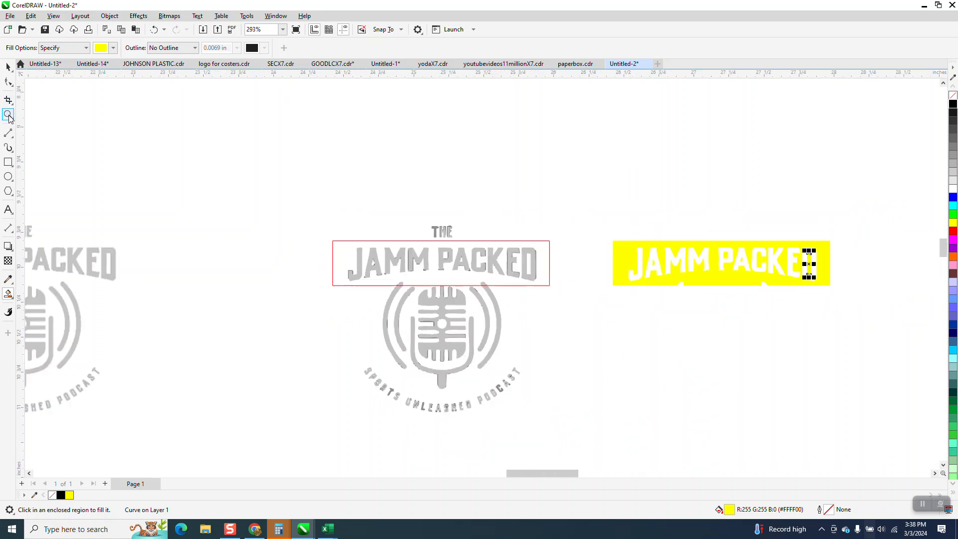
scroll(833, 309, up, 3)
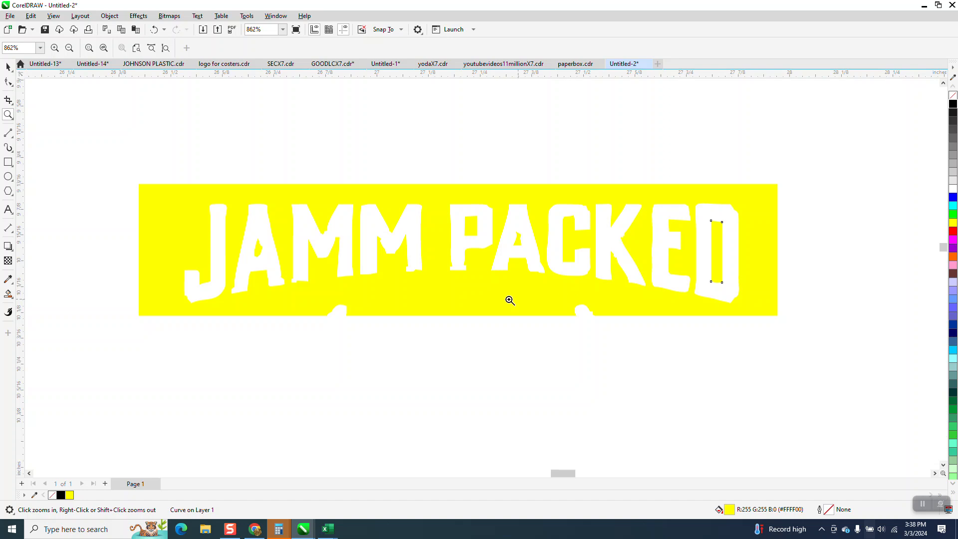
click(8, 68)
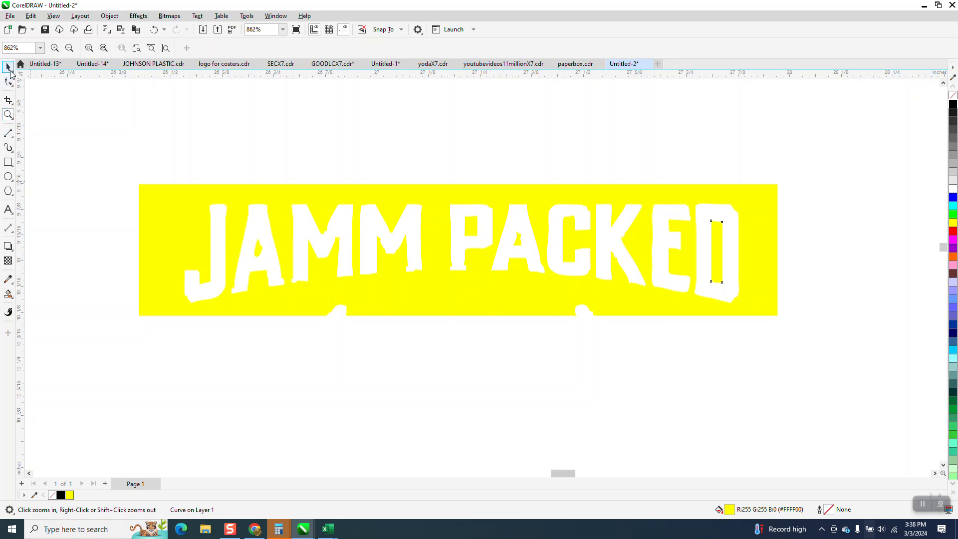
click(9, 294)
click(113, 48)
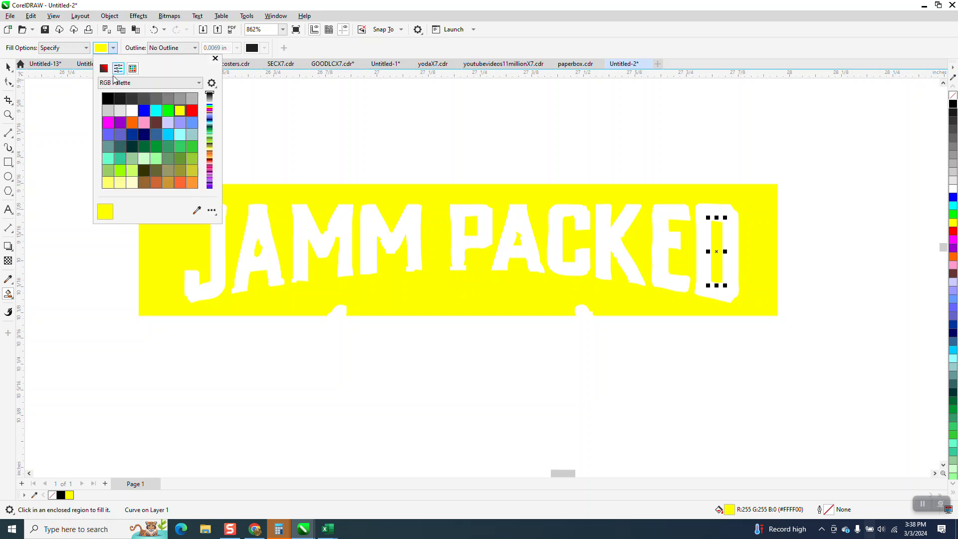
click(108, 98)
click(217, 235)
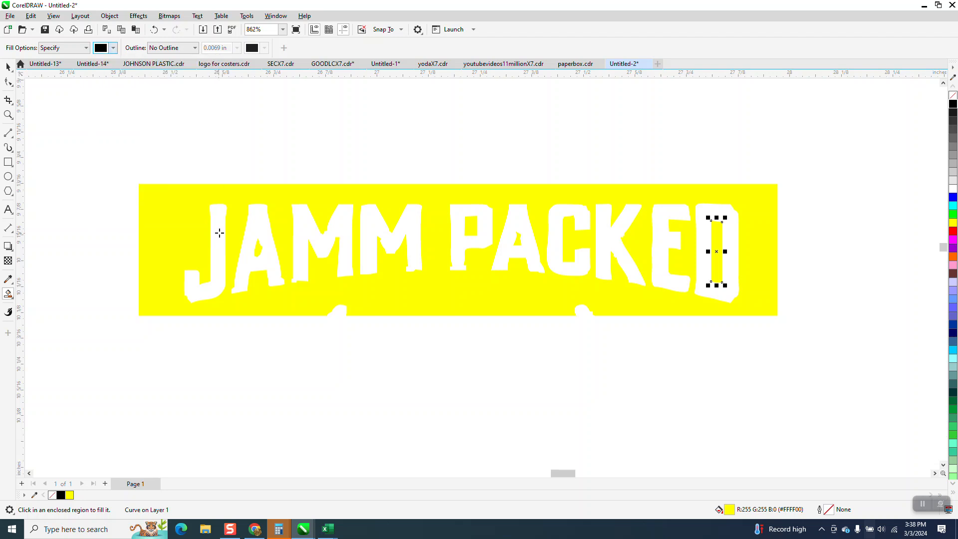
click(220, 233)
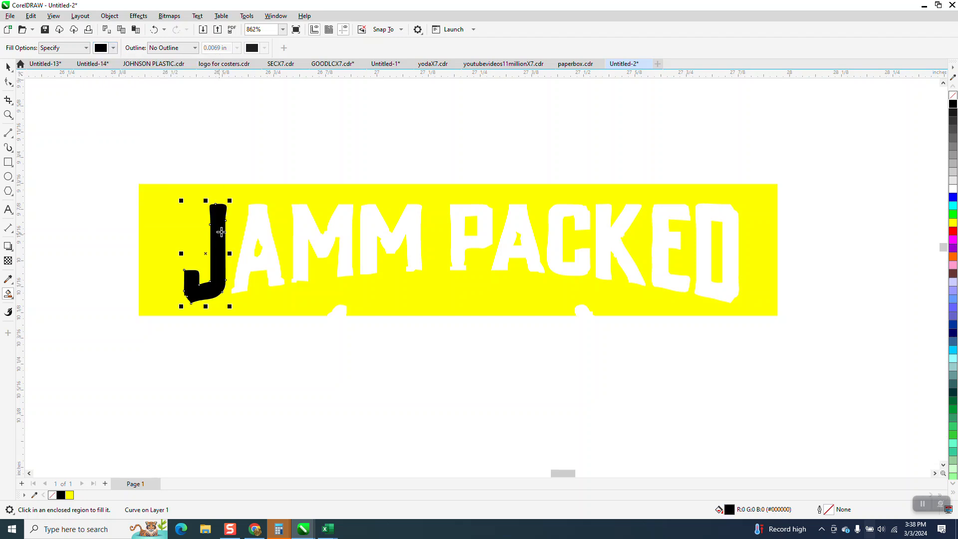
key(ctrl+z)
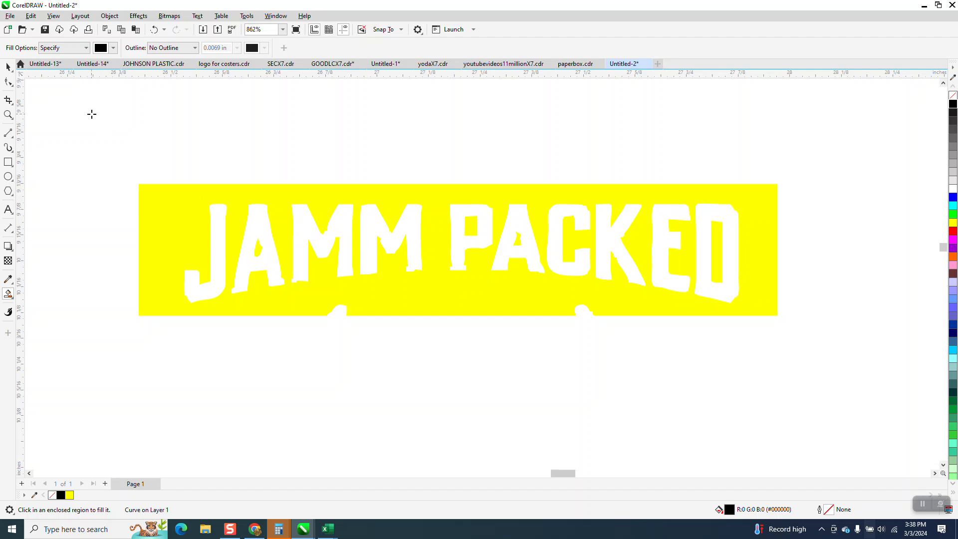
Delete the yellow shapes and shift the black JAMM PACKED letters 2 inches to the left.
click(8, 68)
click(774, 342)
key(Delete)
scroll(504, 296, down, 4)
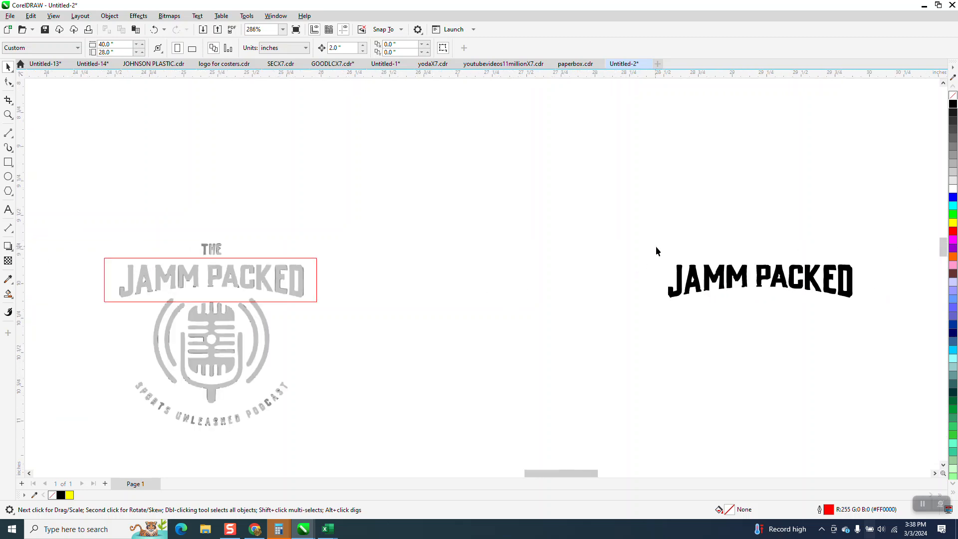
drag(865, 320, 863, 317)
key(p)
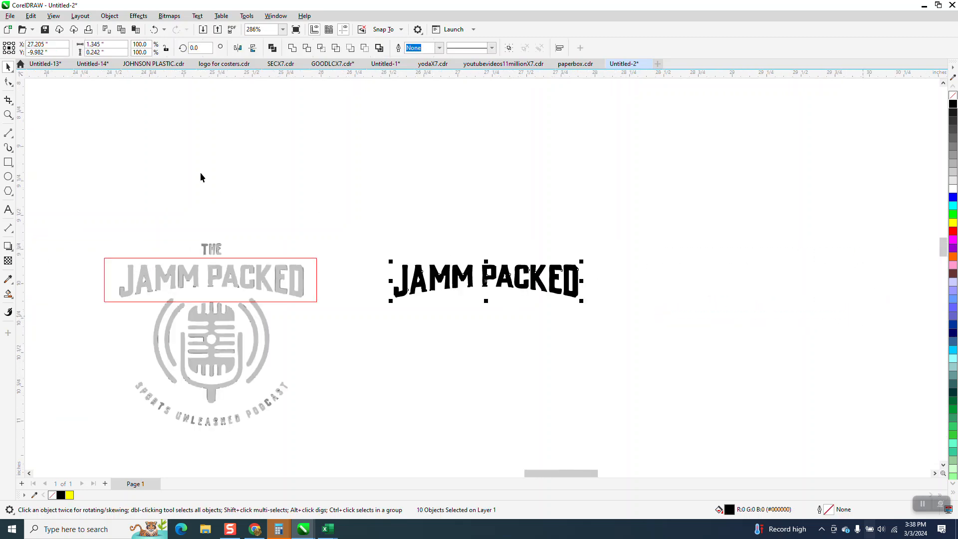
Delete the black JAMM PACKED lettering, the red rectangle and the ungrouped trace, keeping the grayscale bitmap.
click(8, 114)
drag(396, 246, 627, 325)
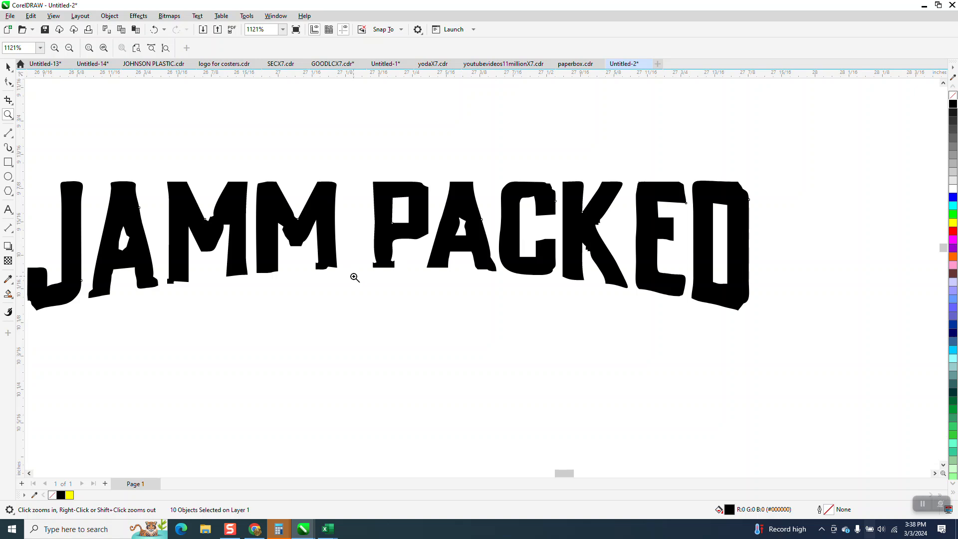
scroll(579, 303, down, 1)
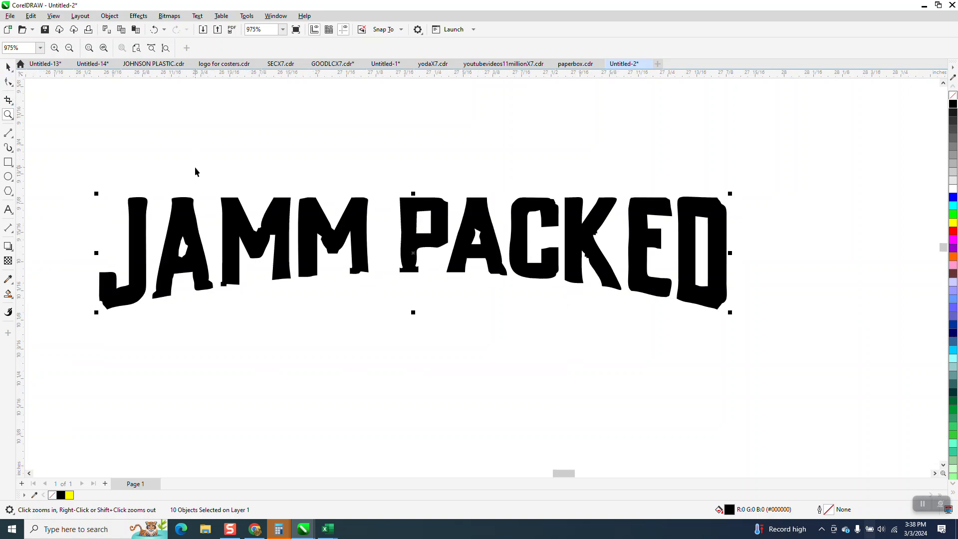
key(space)
scroll(442, 257, down, 10)
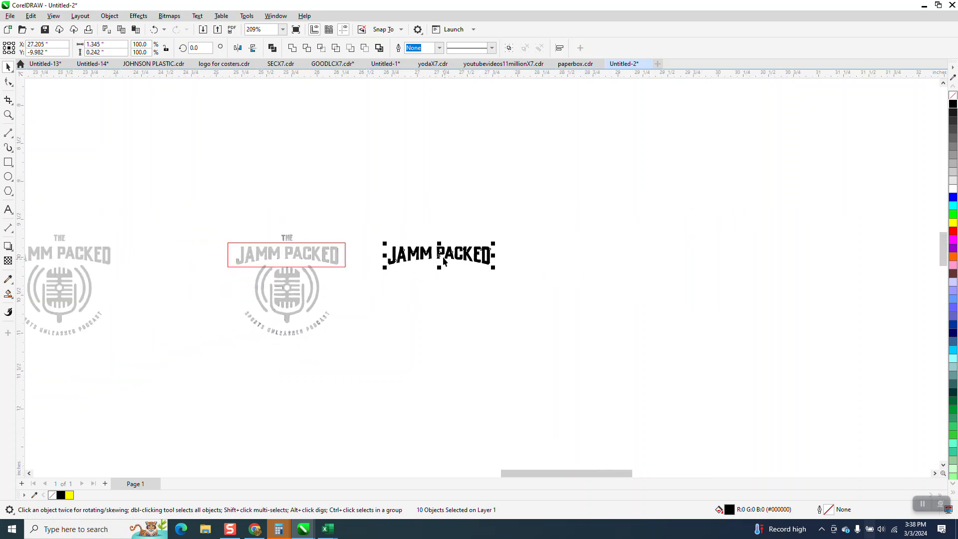
scroll(444, 260, down, 5)
drag(467, 301, 525, 316)
key(Delete)
Outline-trace the grayscale bitmap as Clipart with detail 67 and smoothing 25, and shift the traced group 2 inches right.
drag(195, 256, 230, 236)
click(310, 48)
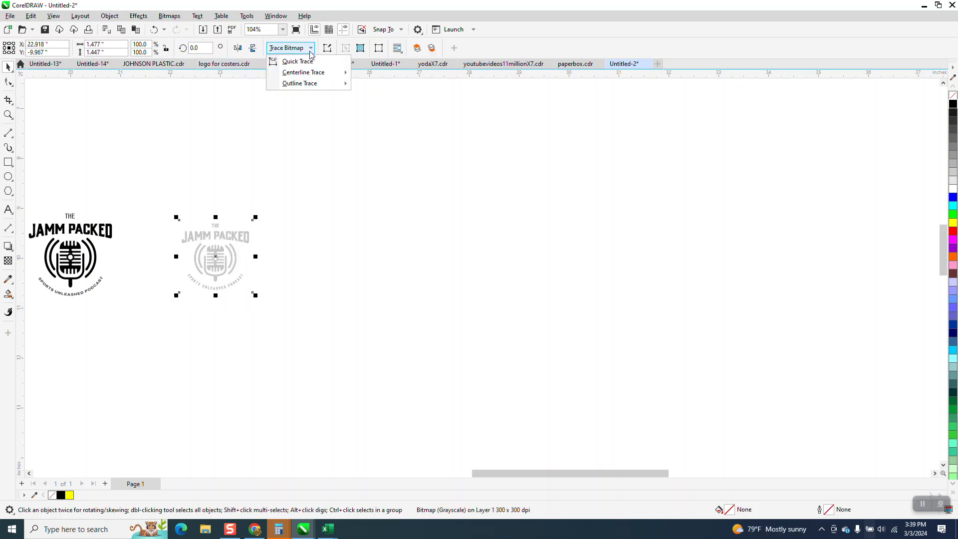
mouse_move(298, 85)
click(371, 118)
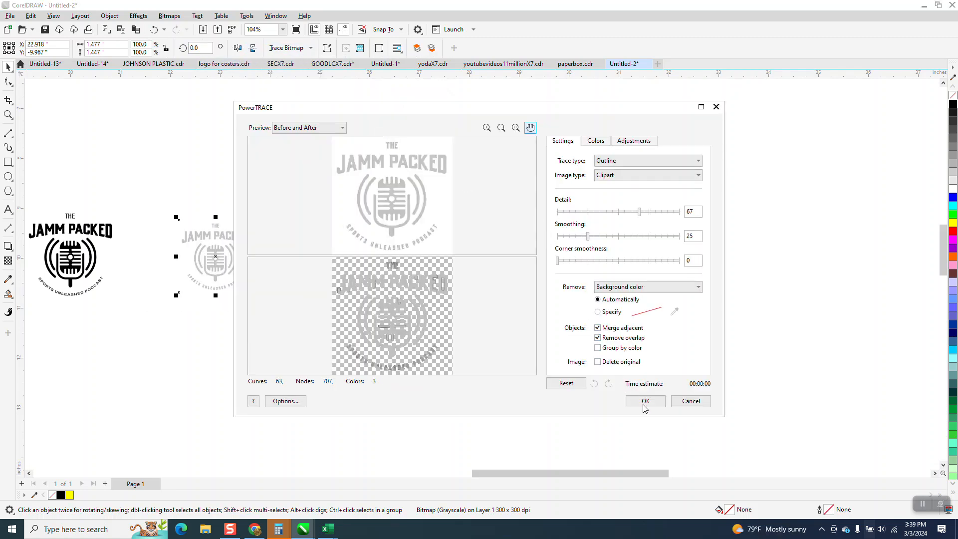
click(645, 402)
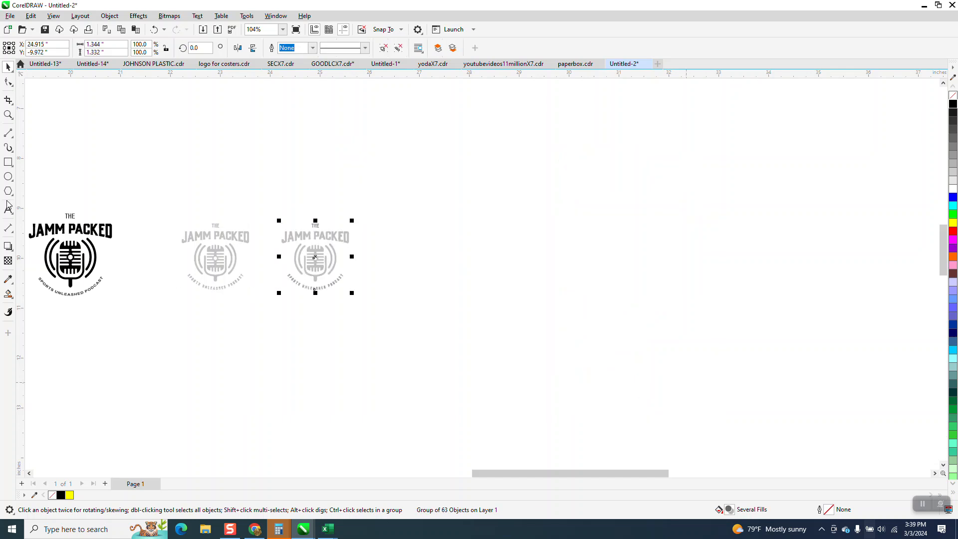
Ungroup the newly traced grayscale logo into separate objects.
click(9, 115)
mouse_move(274, 208)
mouse_down()
mouse_move(406, 260)
mouse_move(455, 264)
mouse_up()
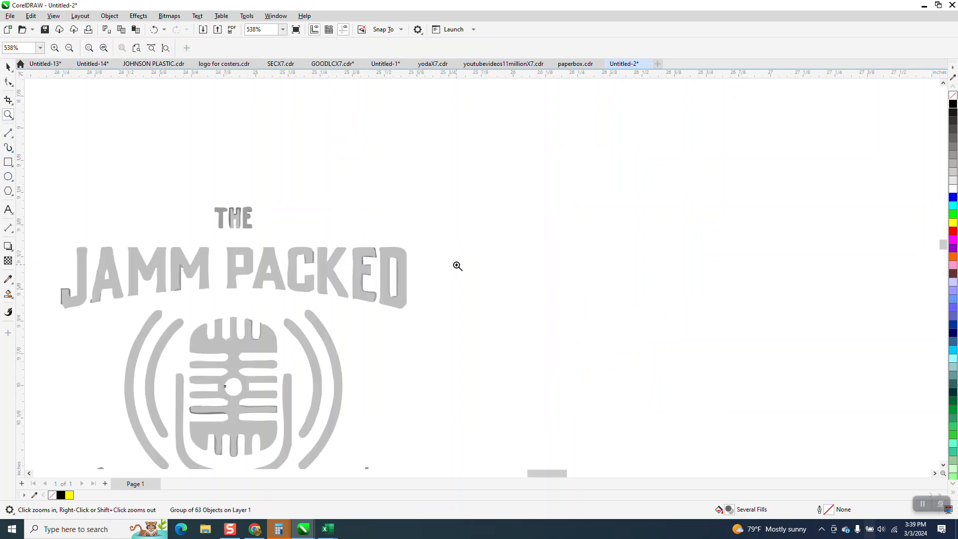
scroll(453, 256, down, 1)
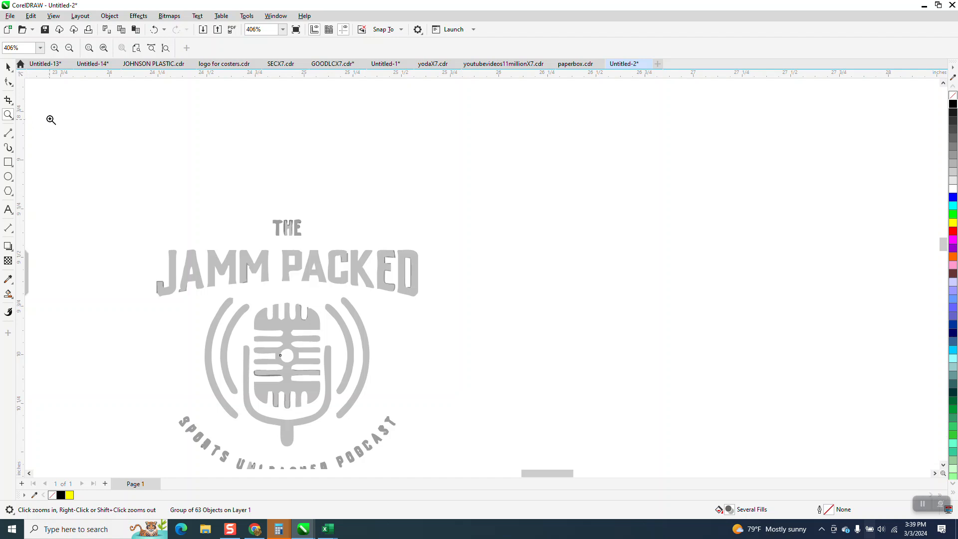
key(space)
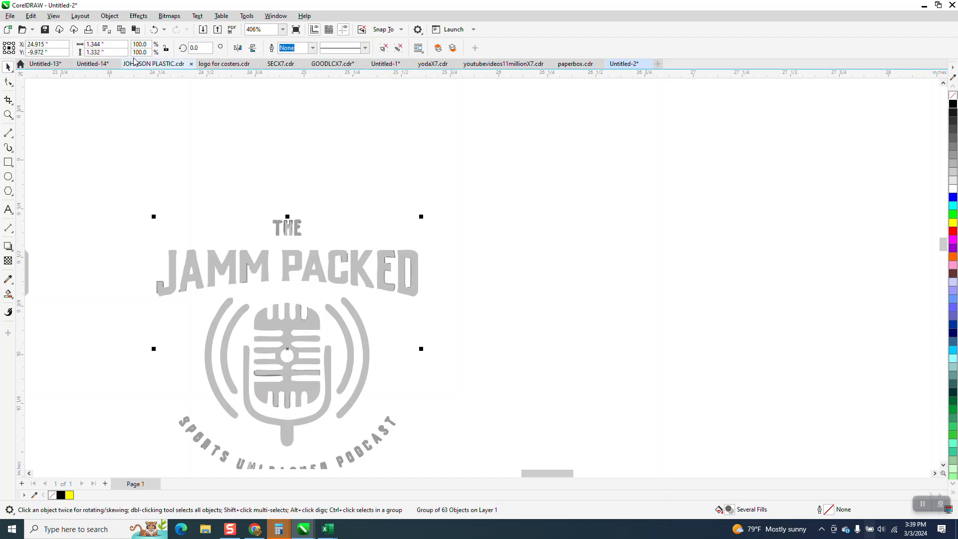
click(110, 15)
mouse_move(124, 188)
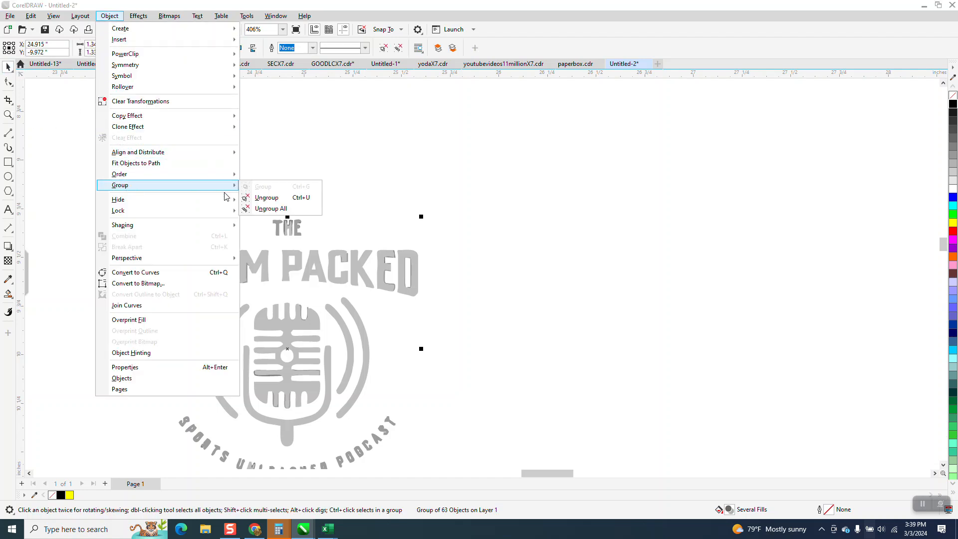
click(252, 198)
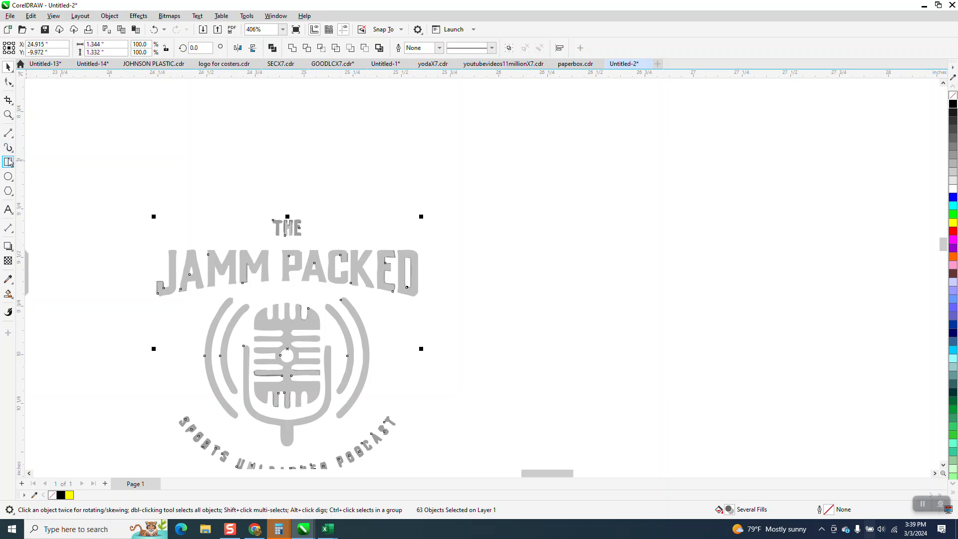
Draw a rectangle about 1.48 by 0.28 inches around JAMM PACKED, Smart Fill its background black and shift the fill 2 inches right.
click(8, 162)
drag(141, 246, 428, 300)
click(8, 293)
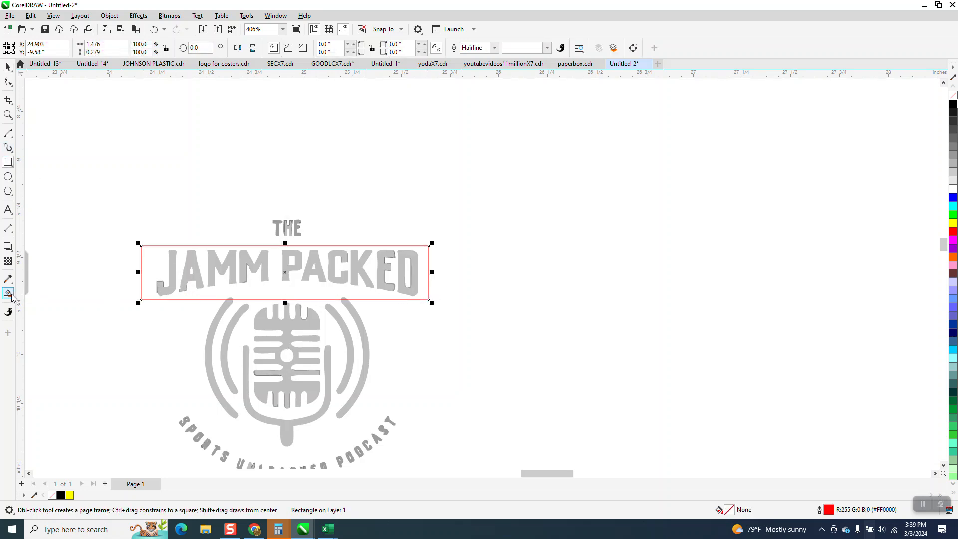
click(247, 293)
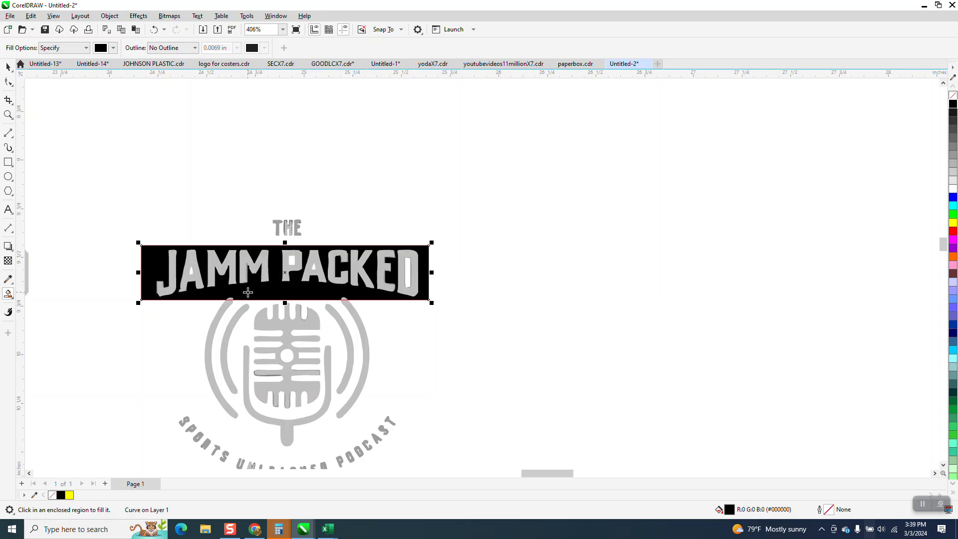
drag(247, 291, 533, 284)
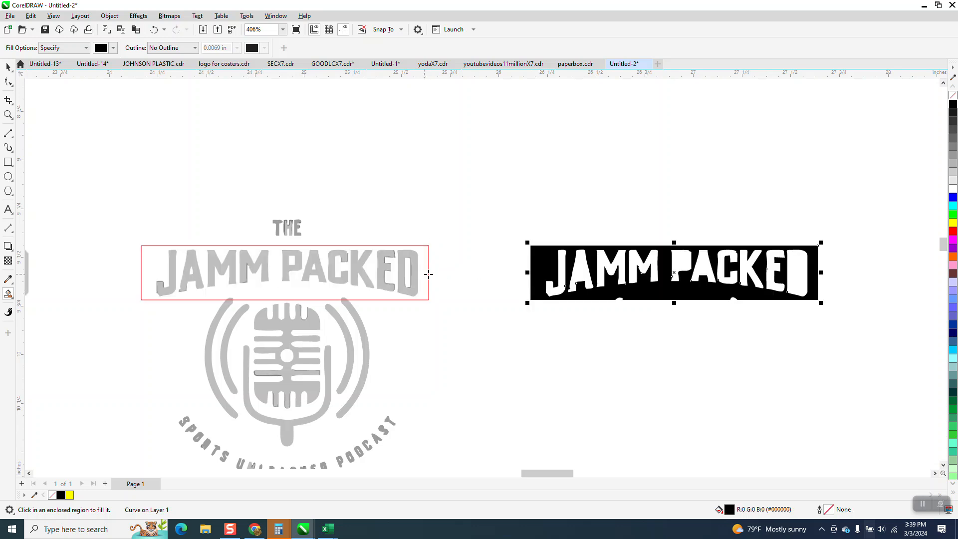
Smart Fill the openings inside the D, P and both As with black, shifting each fill 2 inches right into the black block.
click(409, 269)
key(ctrl+r)
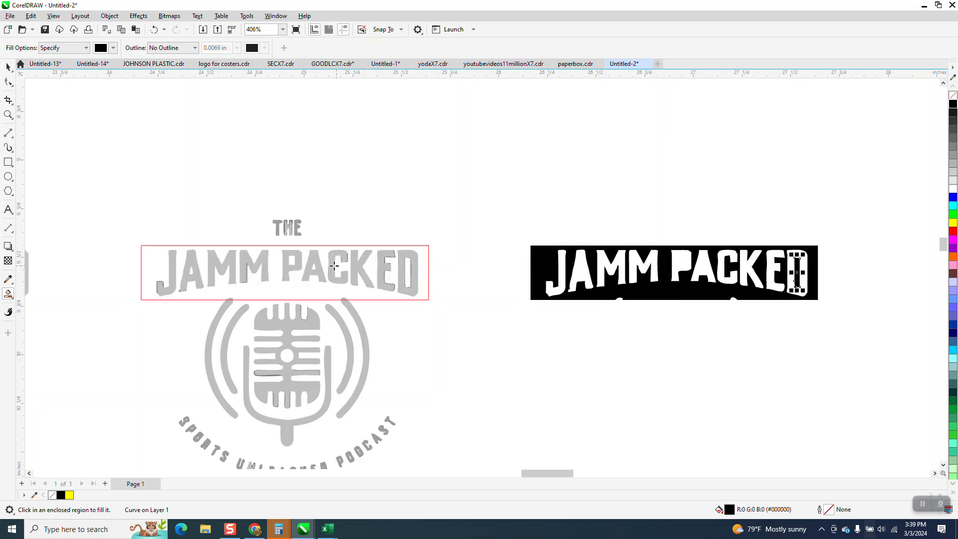
click(314, 266)
key(ctrl+r)
click(293, 258)
key(ctrl+r)
click(193, 270)
key(ctrl+r)
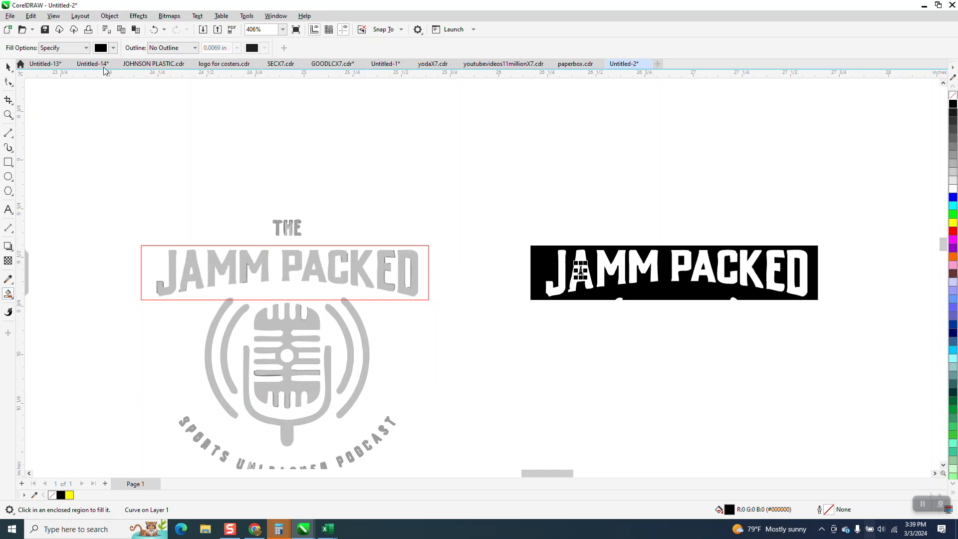
Smart Fill each JAMM PACKED letter in the black block with green and shift the green letters 2 inches down.
click(113, 48)
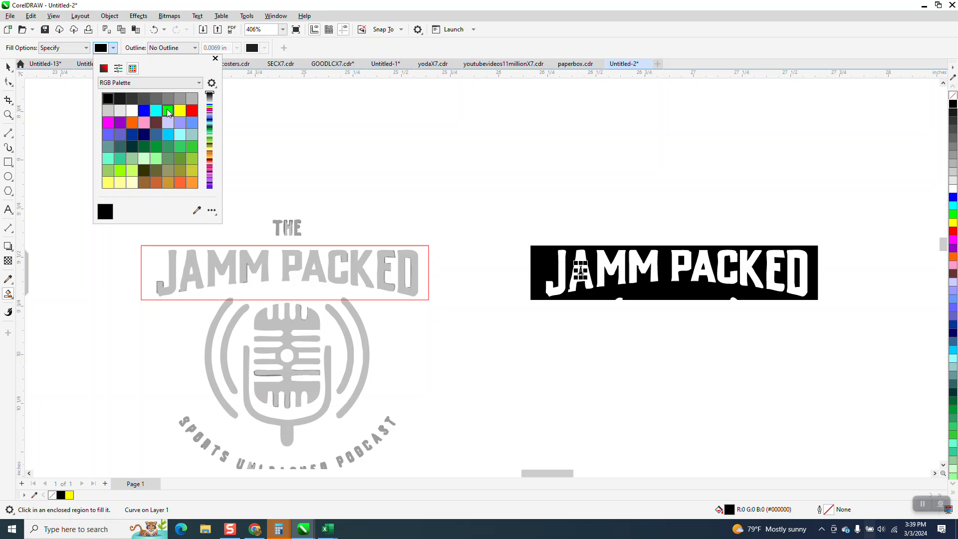
click(169, 111)
click(561, 256)
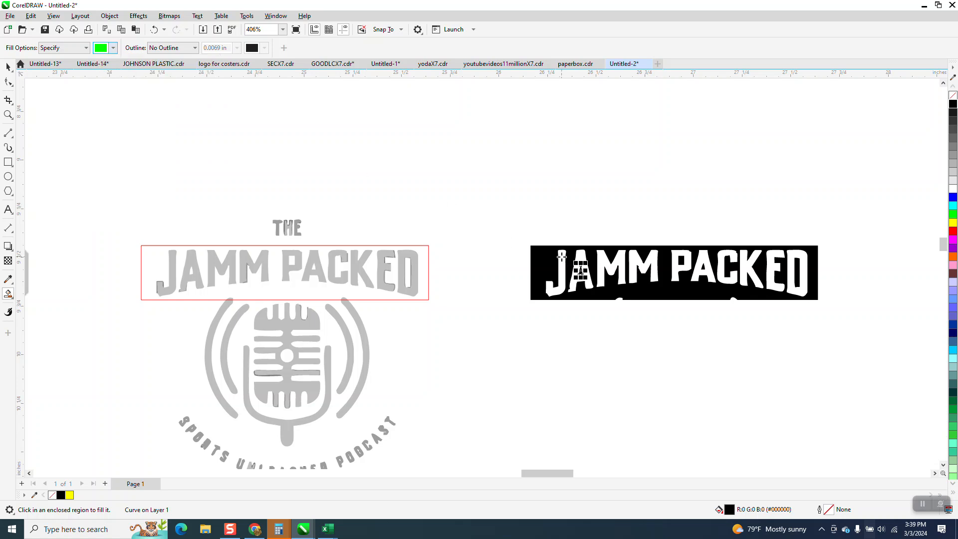
click(561, 256)
key(ctrl+z)
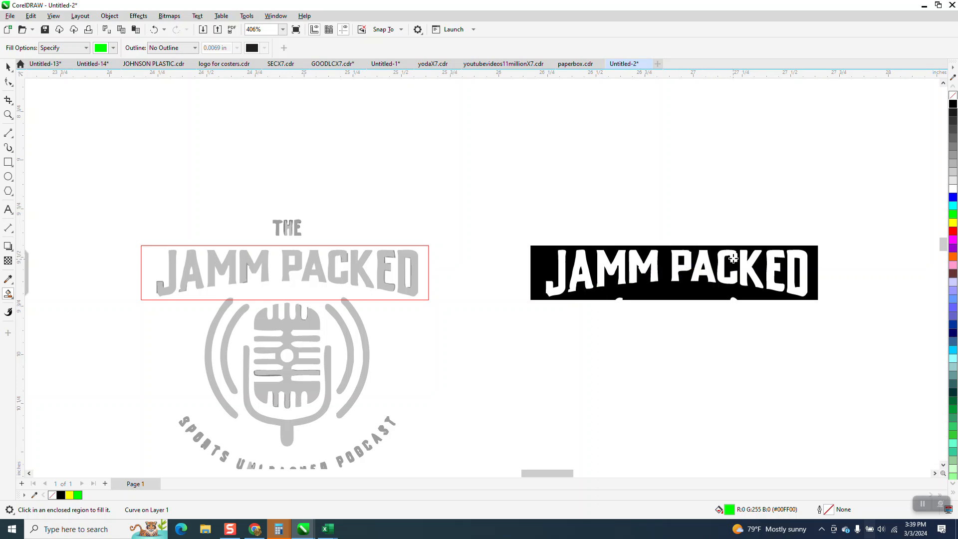
click(791, 255)
scroll(791, 256, down, 5)
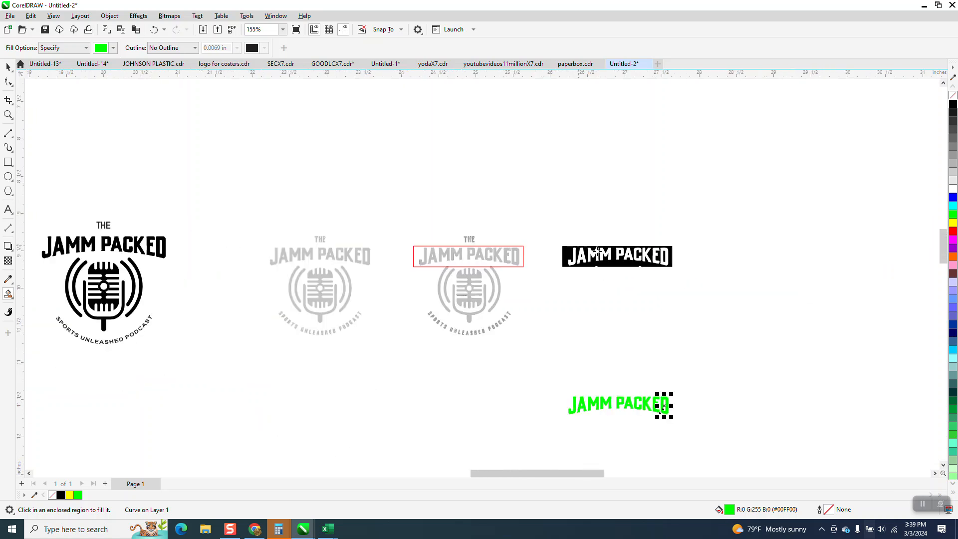
Select all the green JAMM PACKED letters, remove their fill and give them a black hairline outline.
click(8, 115)
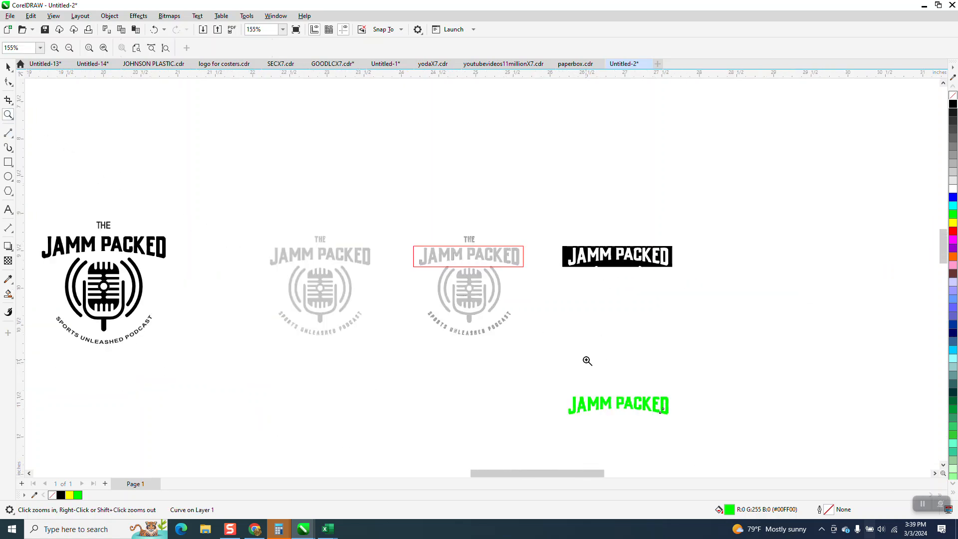
drag(684, 430, 684, 430)
scroll(344, 328, down, 1)
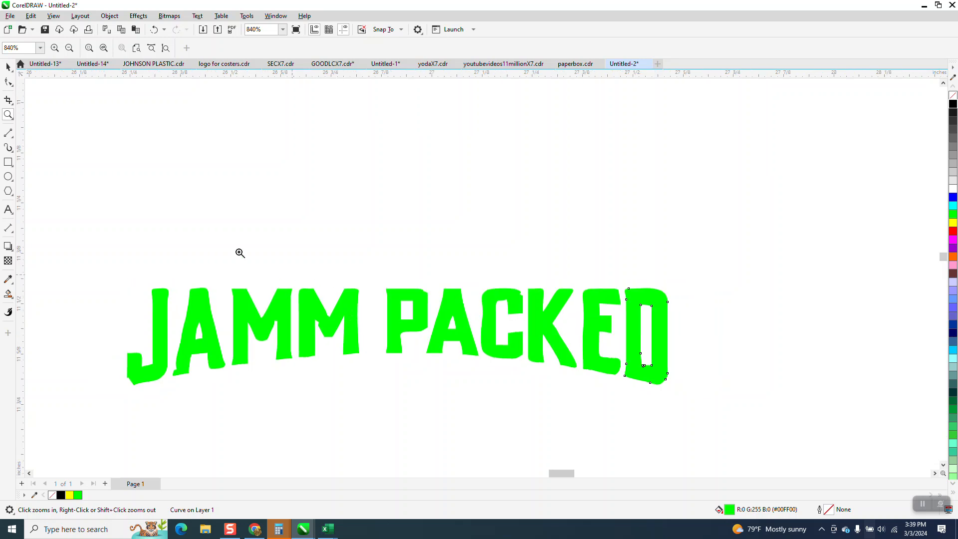
key(space)
drag(82, 255, 740, 394)
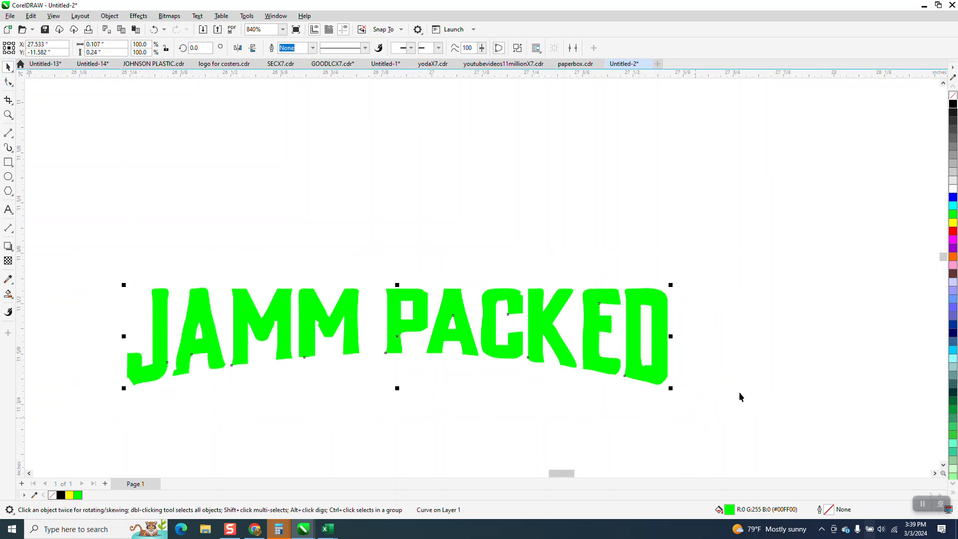
click(951, 96)
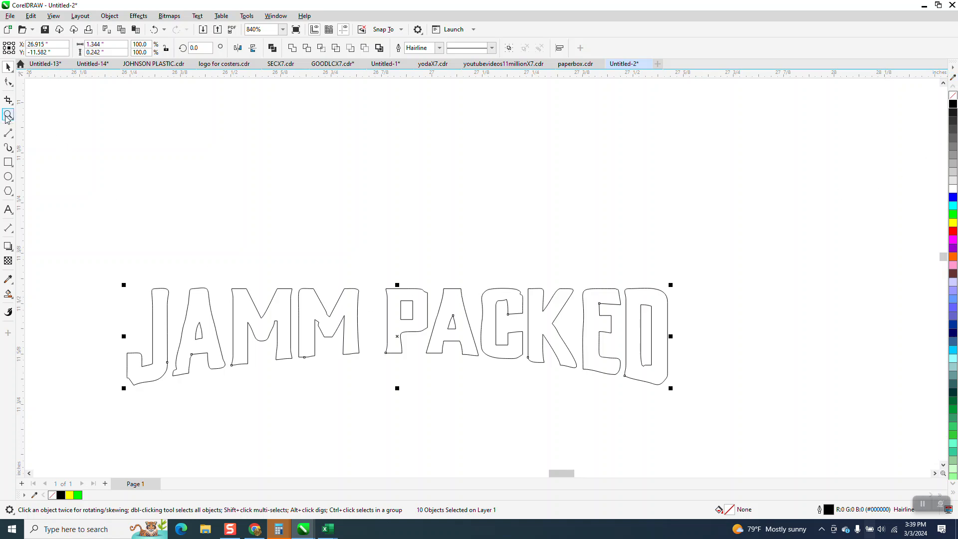
Smooth the outlines of the J and the A in JAMM with the Smooth tool.
key(z)
drag(85, 282, 473, 432)
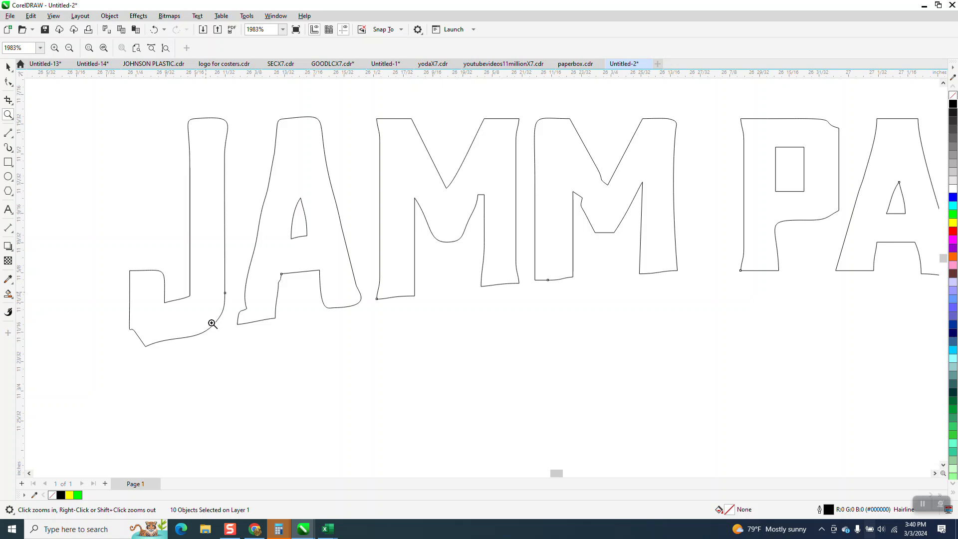
scroll(210, 312, down, 1)
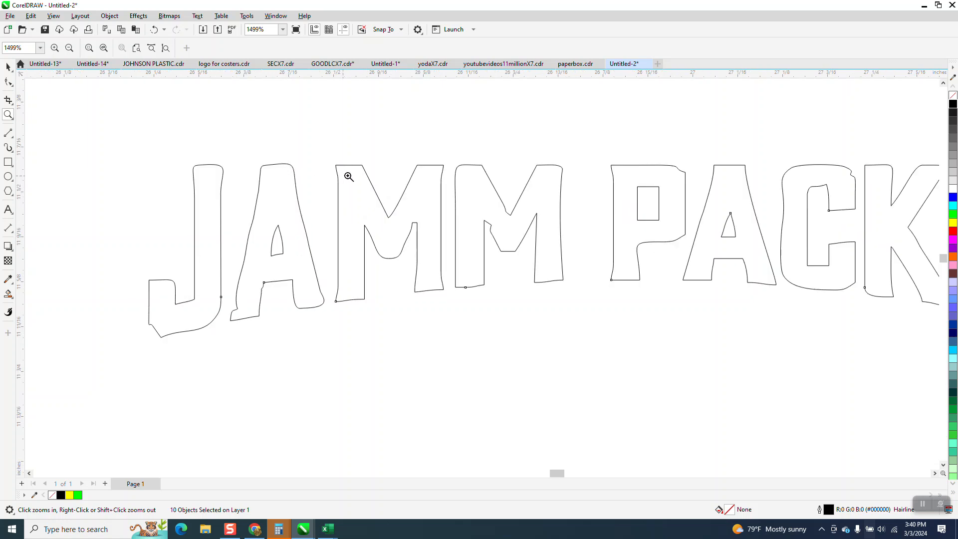
click(8, 82)
click(43, 94)
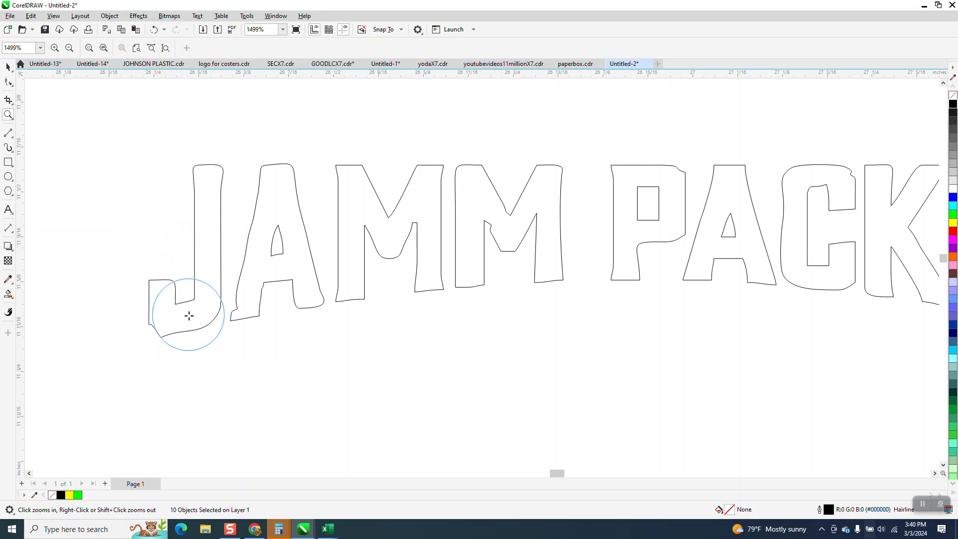
mouse_move(174, 333)
mouse_down()
mouse_move(237, 308)
mouse_move(249, 267)
mouse_move(264, 258)
mouse_move(248, 239)
mouse_move(264, 188)
mouse_move(335, 211)
mouse_move(308, 268)
mouse_move(317, 289)
mouse_move(342, 278)
mouse_up()
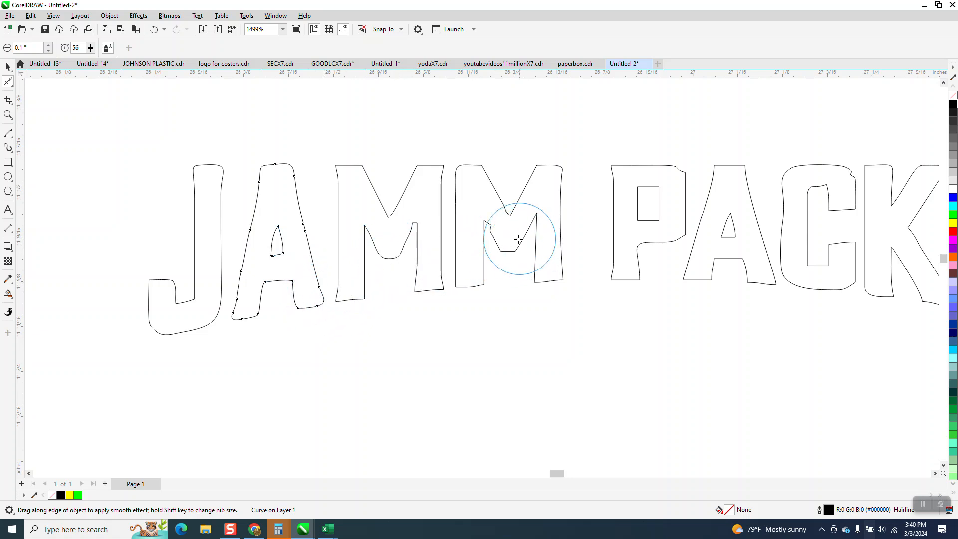
Smooth the outlines of both Ms in JAMM and the P in PACKED, rounding their jagged corners.
mouse_move(502, 251)
mouse_down()
mouse_move(492, 223)
mouse_move(508, 246)
mouse_move(529, 223)
mouse_move(514, 226)
mouse_move(519, 197)
mouse_move(497, 172)
mouse_up()
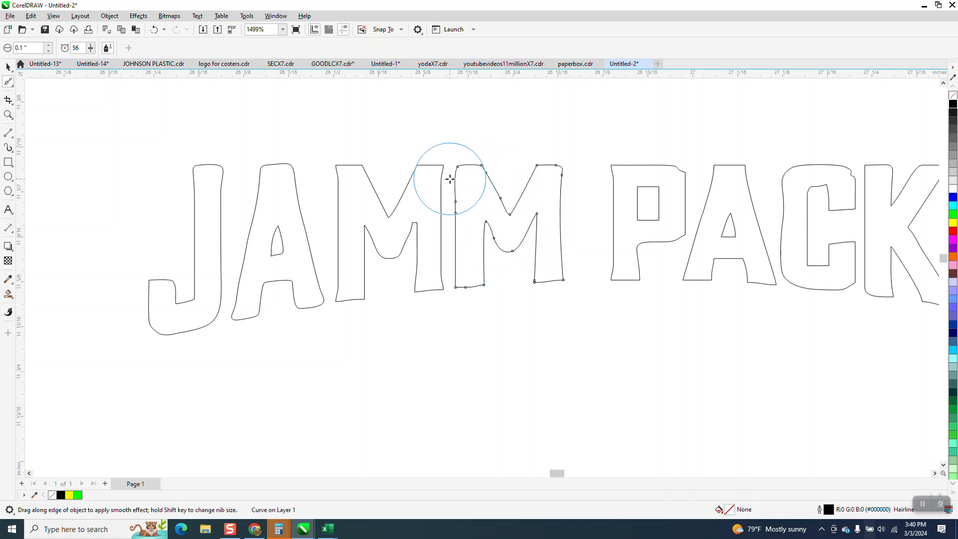
drag(397, 248, 393, 205)
drag(335, 187, 348, 244)
mouse_move(424, 233)
mouse_down()
mouse_move(406, 235)
mouse_move(392, 252)
mouse_up()
mouse_move(618, 265)
mouse_down()
mouse_move(621, 195)
mouse_move(652, 192)
mouse_move(642, 188)
mouse_move(680, 179)
mouse_move(680, 171)
mouse_move(673, 214)
mouse_move(630, 249)
mouse_up()
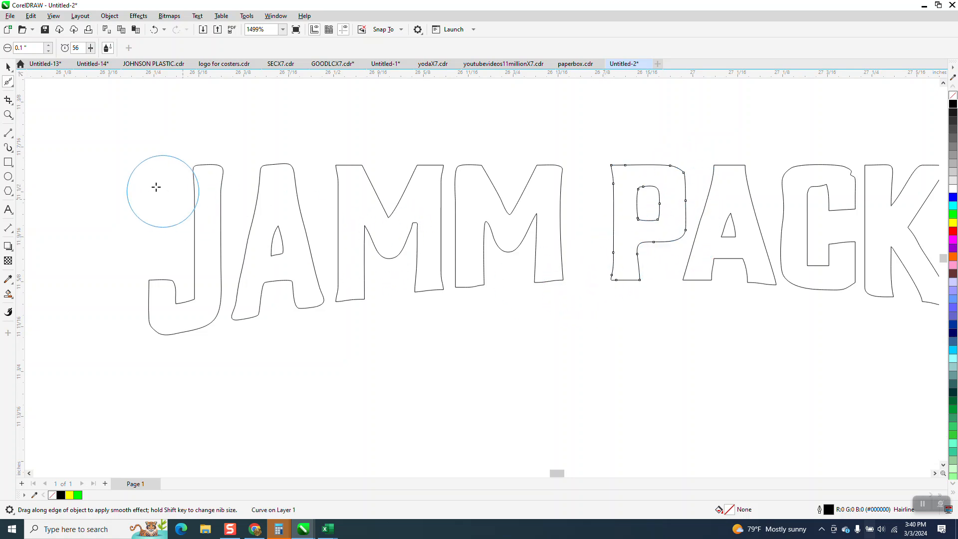
Smooth the outlines of the A and the C in PACKED, removing the notch at the C's upper end.
scroll(674, 273, down, 1)
mouse_move(699, 269)
mouse_down()
mouse_move(723, 269)
mouse_move(725, 240)
mouse_move(712, 255)
mouse_up()
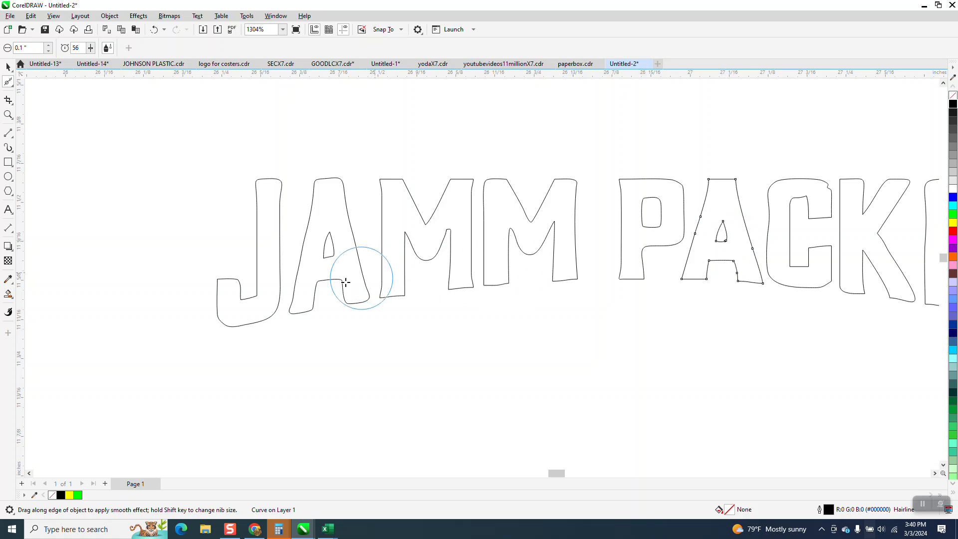
scroll(319, 290, down, 1)
click(765, 207)
mouse_move(763, 205)
mouse_down()
mouse_move(754, 198)
mouse_move(721, 234)
mouse_move(723, 280)
mouse_move(777, 283)
mouse_move(750, 225)
mouse_move(739, 227)
mouse_up()
scroll(449, 279, down, 2)
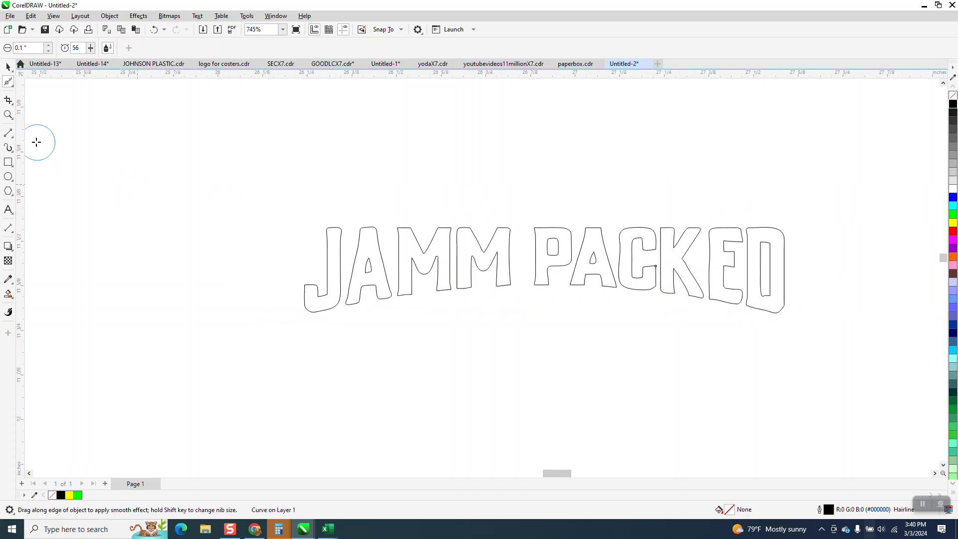
Delete the extra node on the C's outer left edge and reshape that side into one even curve.
click(8, 115)
drag(598, 227, 920, 344)
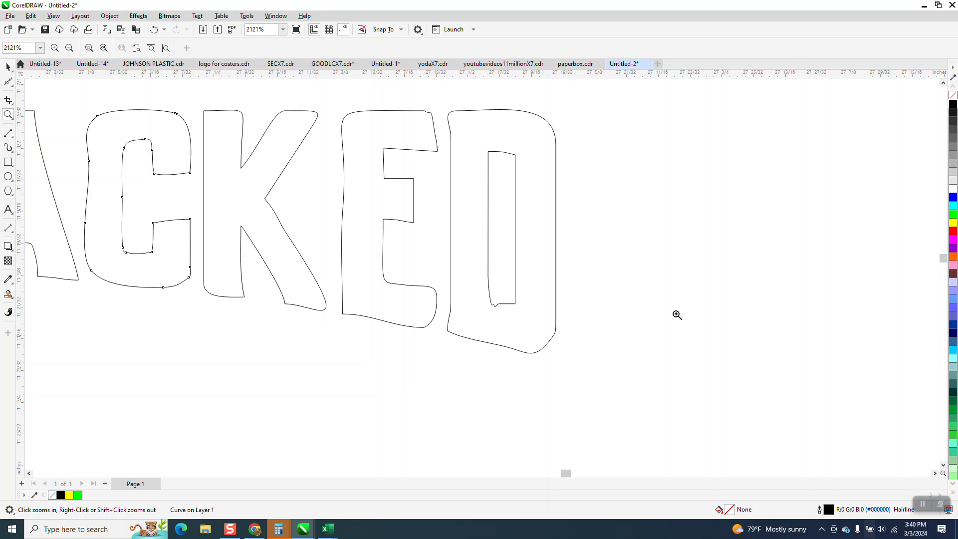
mouse_move(108, 134)
mouse_down()
mouse_move(88, 181)
mouse_move(49, 132)
mouse_up()
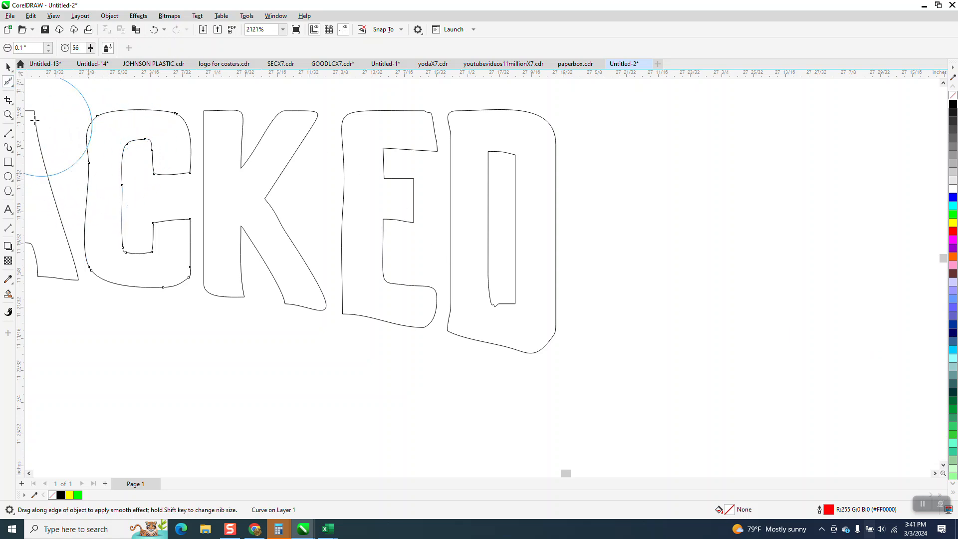
click(15, 87)
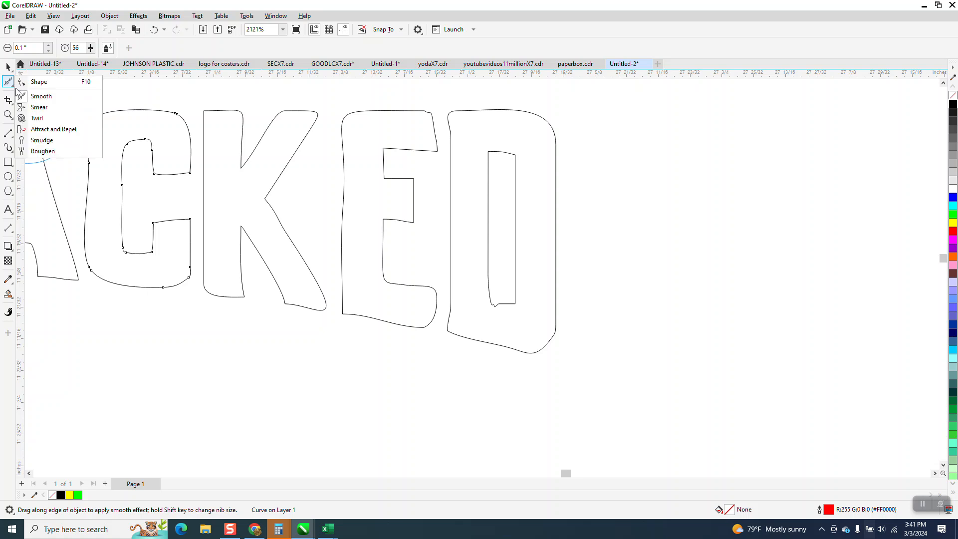
click(49, 97)
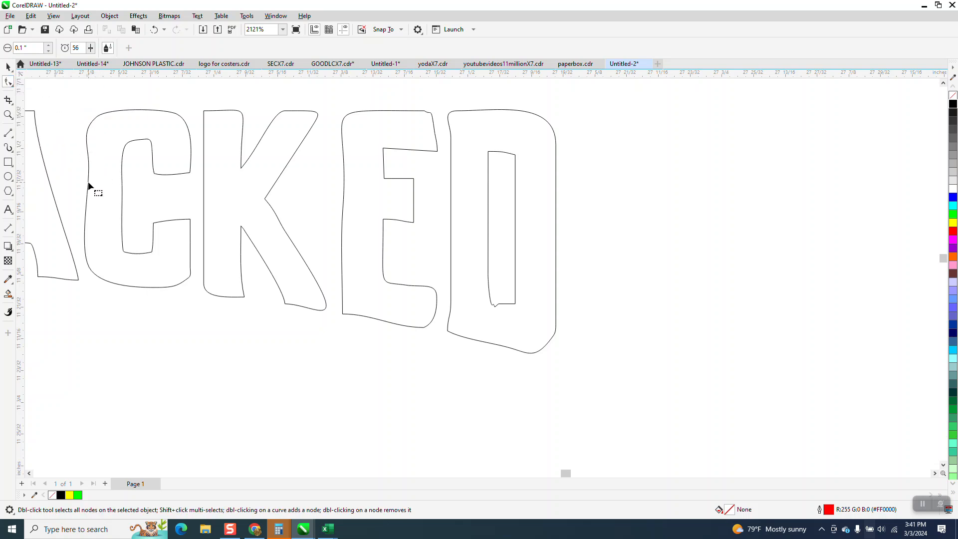
key(F10)
key(Delete)
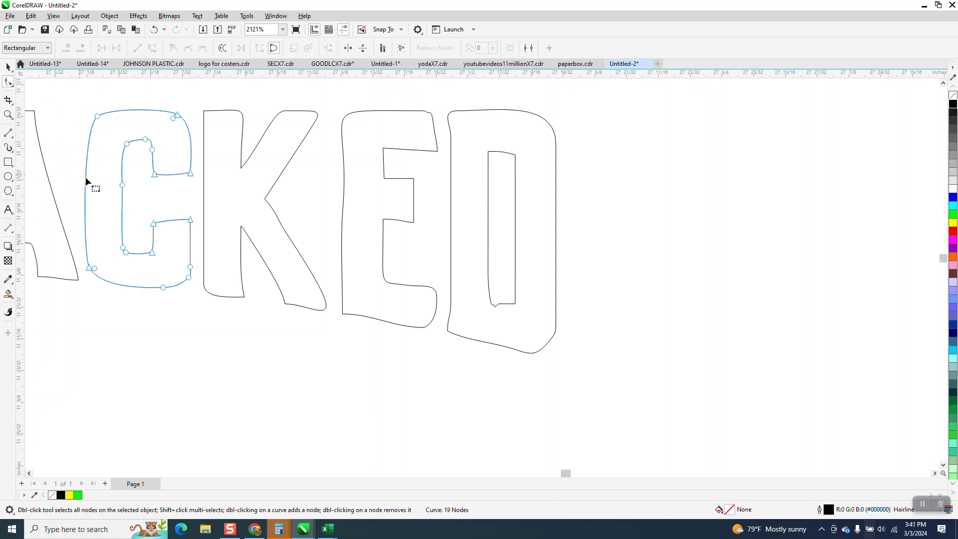
click(87, 267)
click(82, 129)
drag(82, 130, 84, 132)
click(8, 68)
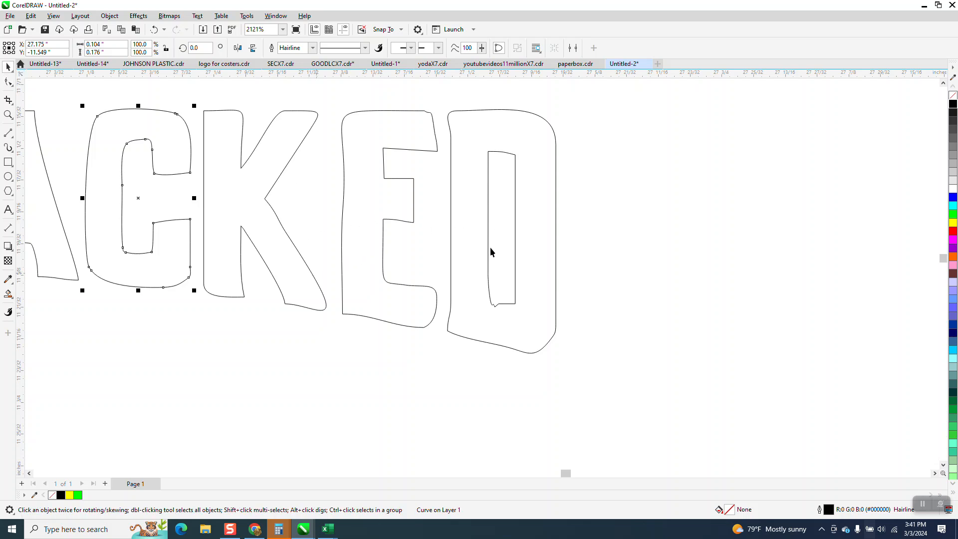
Smooth the outlines of the D and the E in PACKED, including the D's inner opening.
click(12, 85)
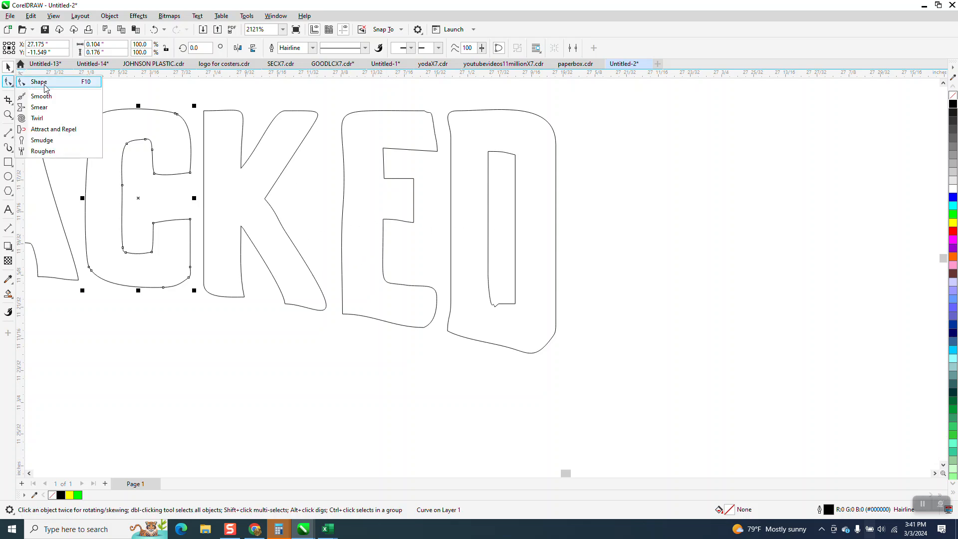
click(38, 94)
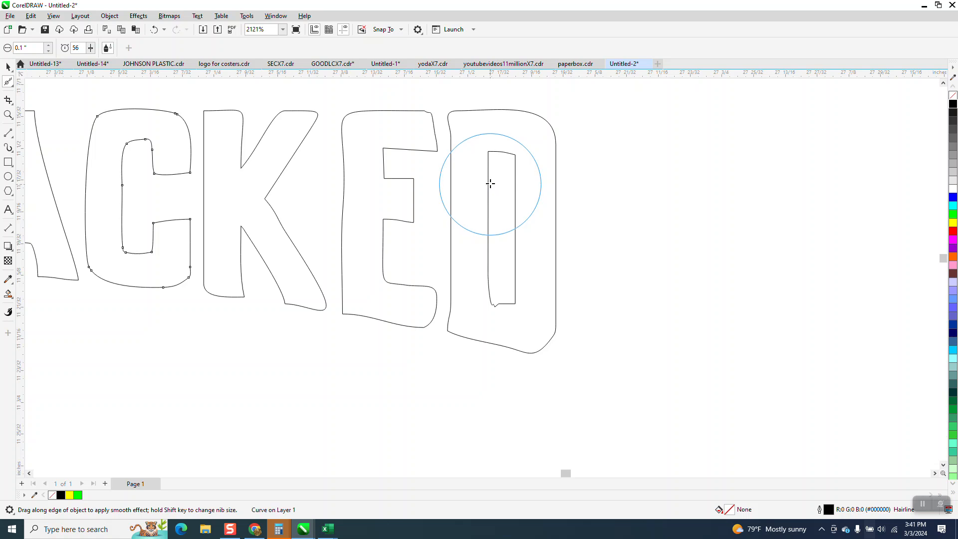
click(488, 174)
mouse_move(489, 183)
mouse_down()
mouse_move(496, 310)
mouse_move(456, 333)
mouse_move(497, 338)
mouse_move(548, 304)
mouse_move(530, 180)
mouse_move(512, 124)
mouse_move(462, 133)
mouse_move(485, 173)
mouse_move(519, 203)
mouse_move(439, 144)
mouse_move(459, 147)
mouse_up()
scroll(517, 201, down, 2)
click(458, 146)
scroll(499, 180, down, 7)
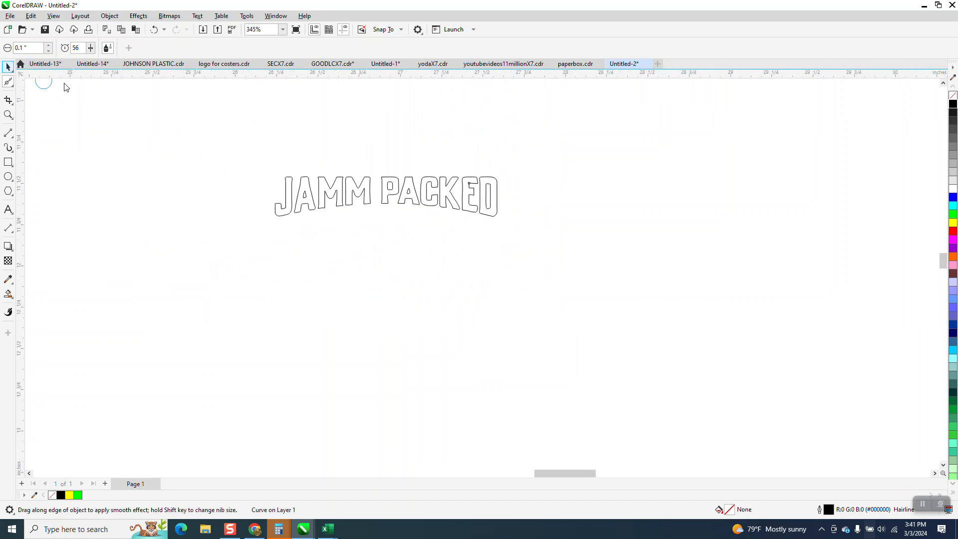
Fill all the smoothed JAMM PACKED letter outlines with solid black.
click(8, 66)
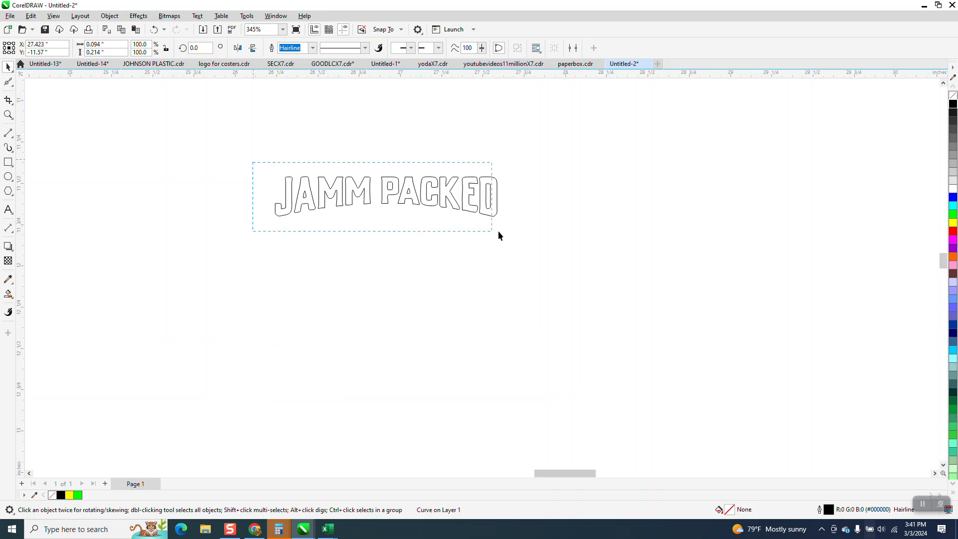
key(ctrl+a)
click(952, 105)
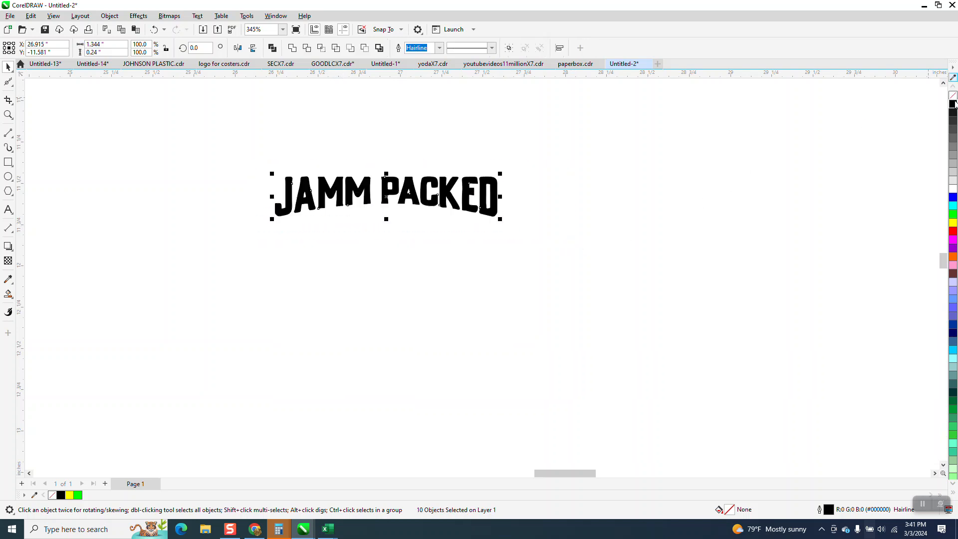
Delete the leftover black block around the old lettering and the red rectangle over the gray traced logo.
scroll(633, 157, down, 4)
scroll(659, 179, down, 2)
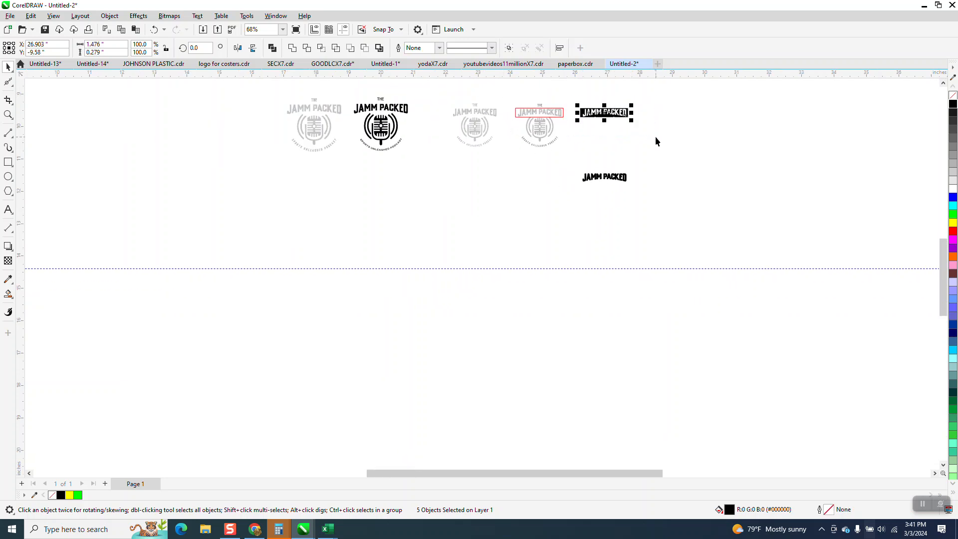
key(Delete)
click(564, 118)
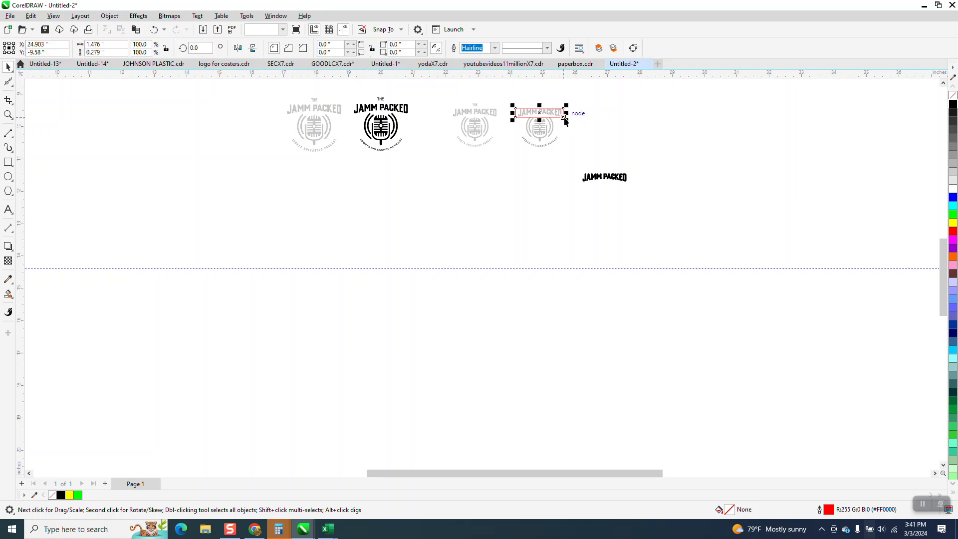
key(Delete)
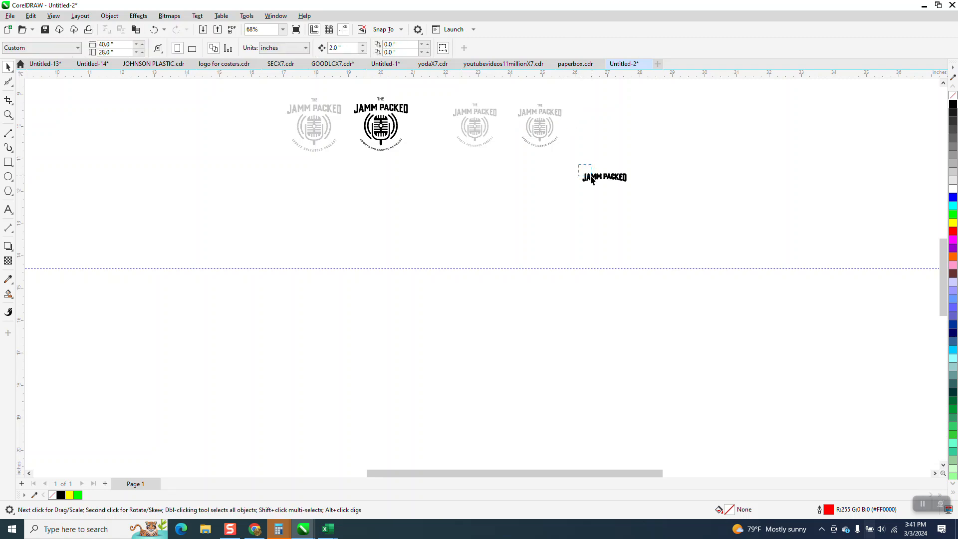
Group all pieces of the rightmost gray traced logo.
click(548, 132)
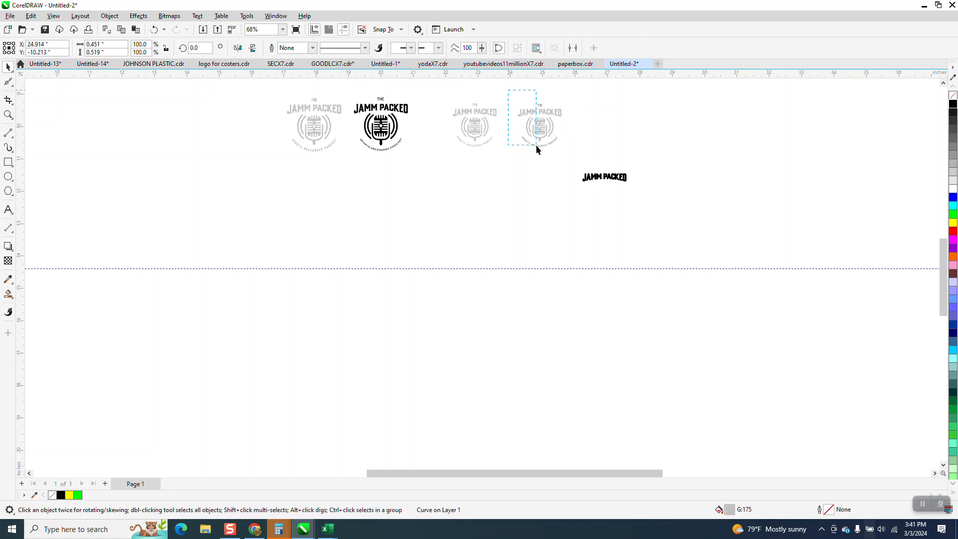
drag(508, 91, 576, 149)
key(ctrl+g)
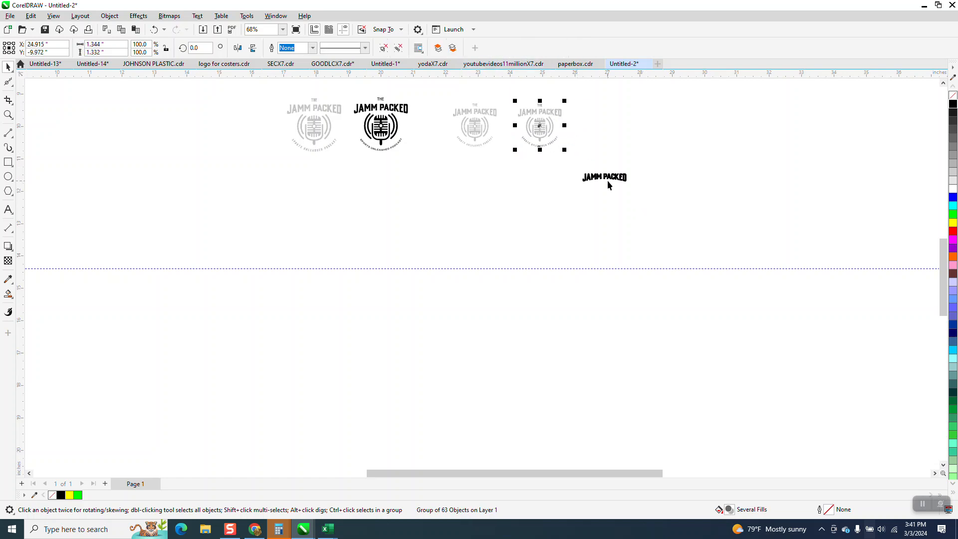
Group the black JAMM PACKED letters and nudge the group 2 inches up and 2 inches left onto the gray logo's lettering.
click(608, 183)
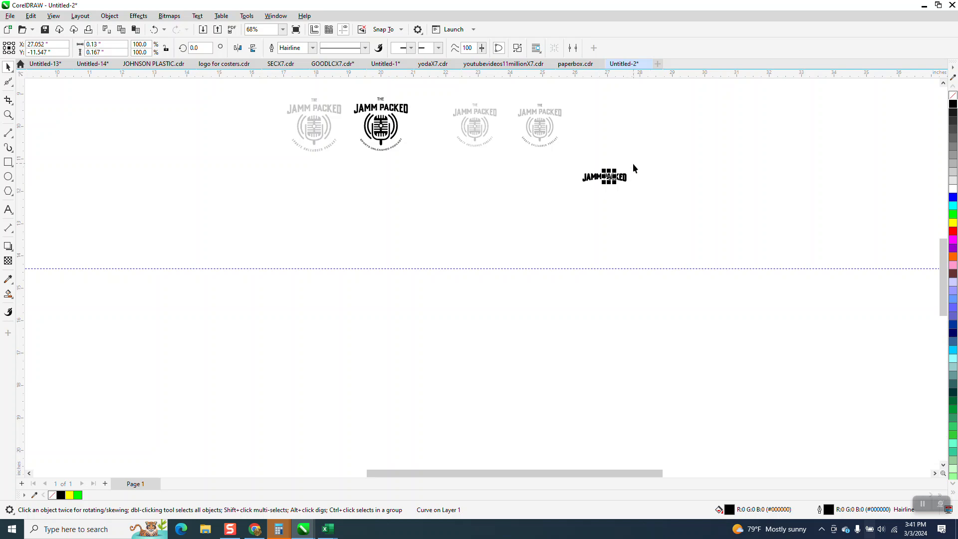
drag(571, 196, 563, 193)
key(ctrl+g)
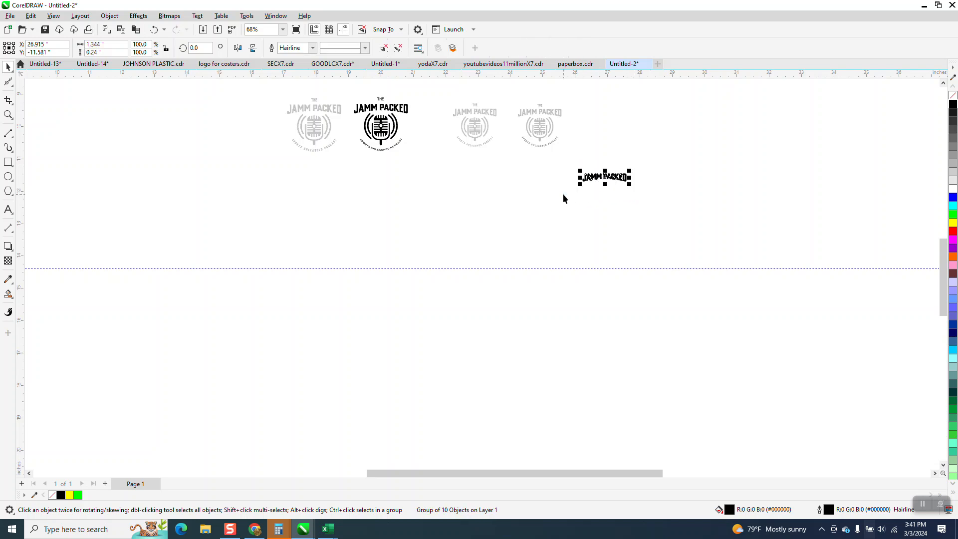
key(Up)
key(Left)
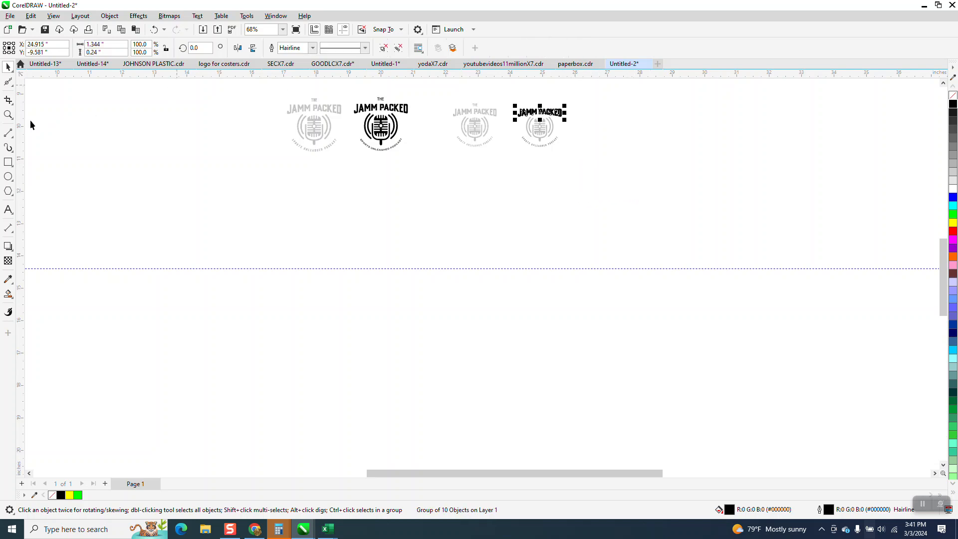
Set the default artistic text size to 12 pt and add the Arial text THE beside the logo.
click(9, 115)
drag(565, 132, 596, 149)
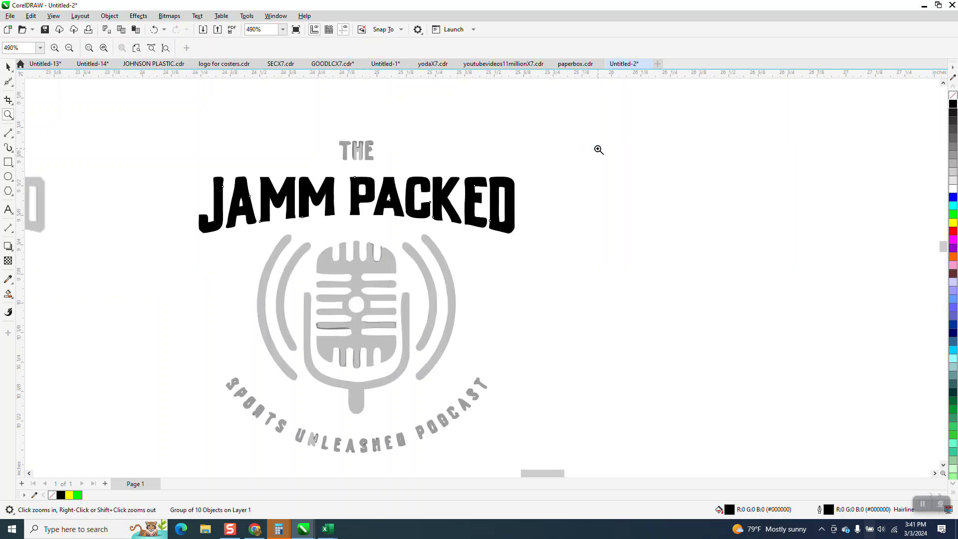
click(8, 209)
click(393, 48)
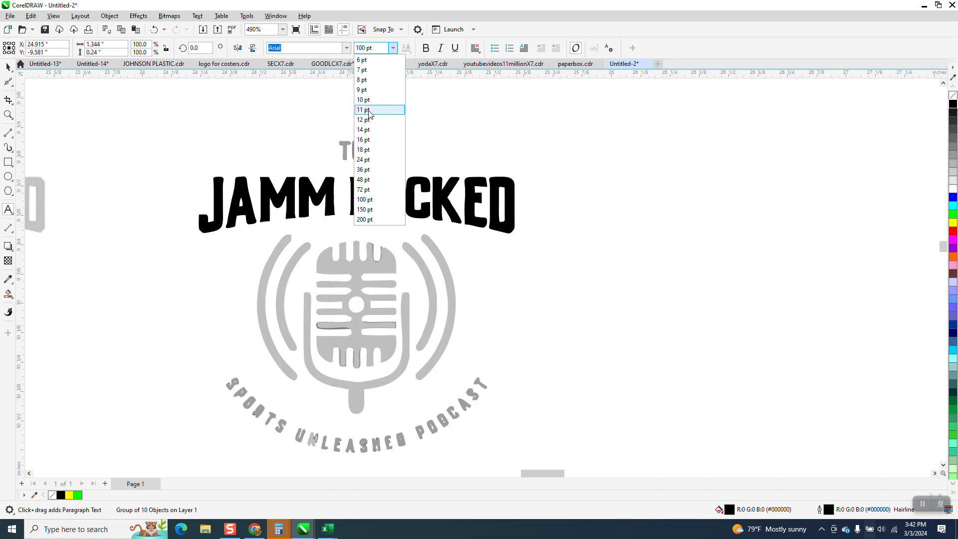
click(370, 122)
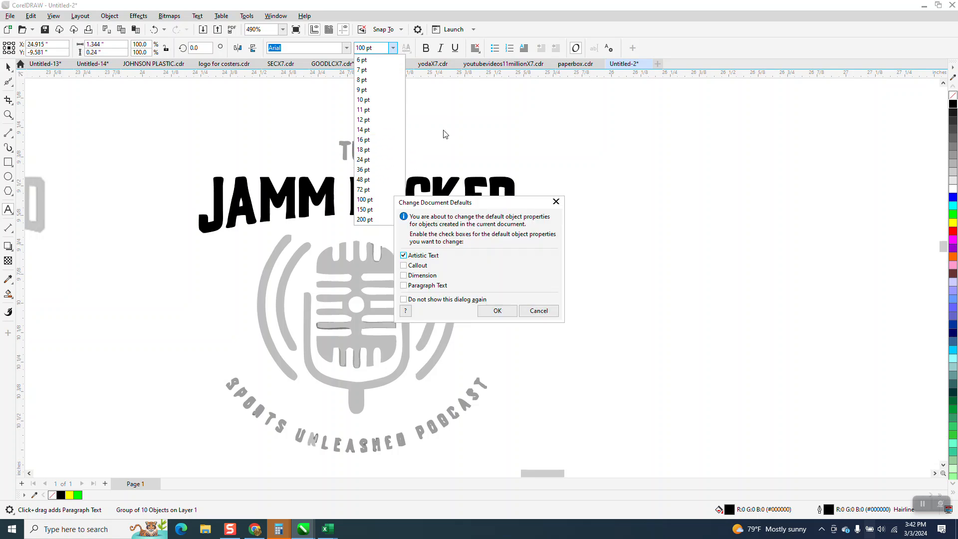
click(499, 306)
click(579, 249)
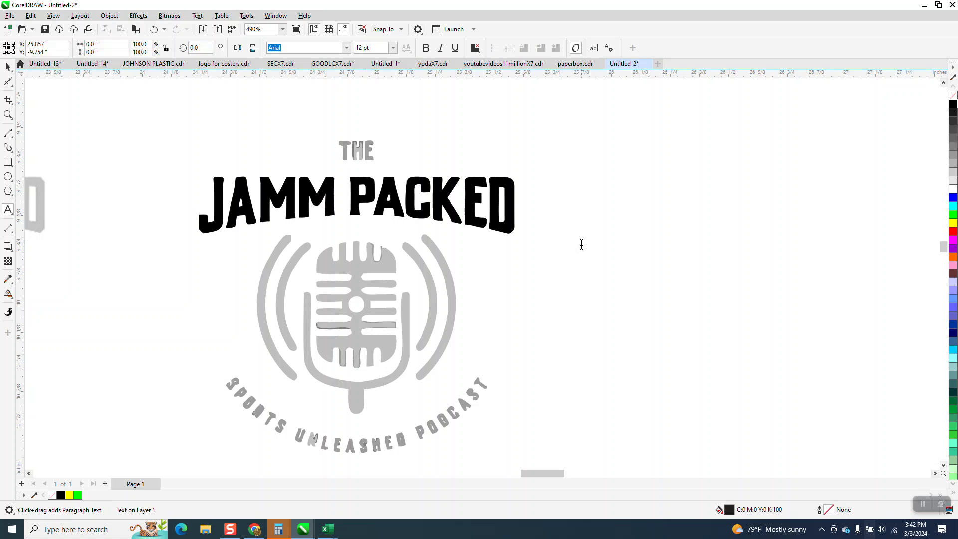
text(THE)
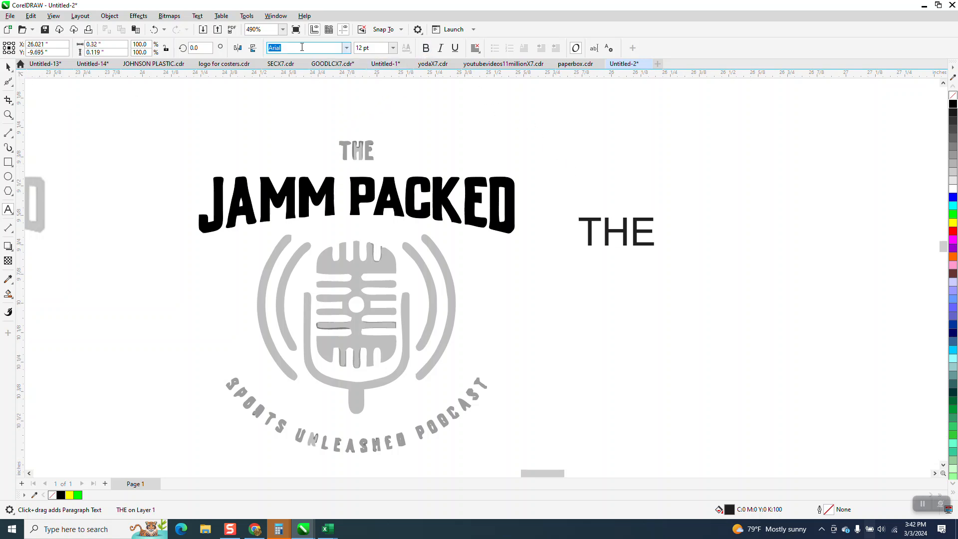
Make the THE text bold, reduce it to 7.485 pt, and place it over the traced THE.
click(8, 67)
click(426, 48)
drag(657, 215, 360, 151)
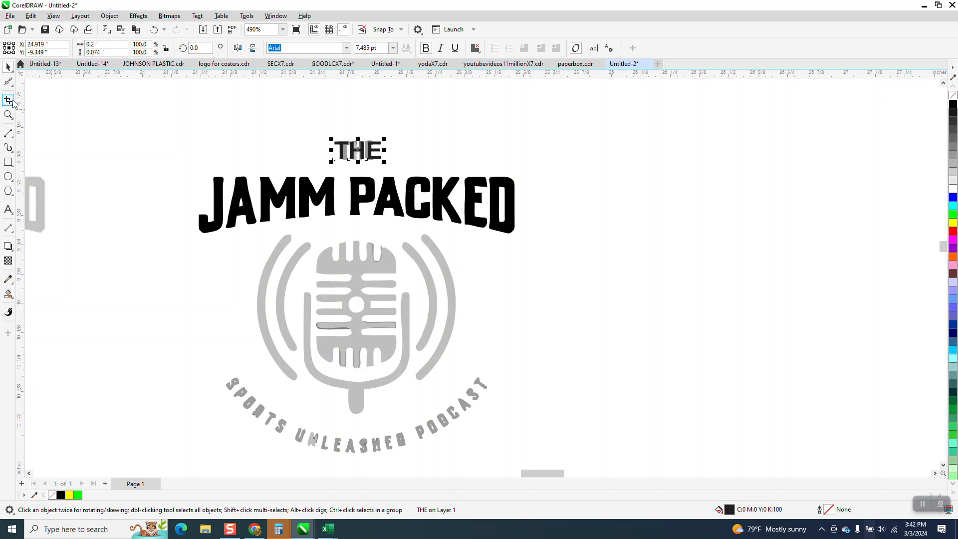
Narrow the bold THE text from both sides to 0.16 inches wide, matching the traced word beneath it.
click(8, 115)
mouse_move(310, 123)
mouse_down()
mouse_move(324, 145)
mouse_move(433, 179)
mouse_up()
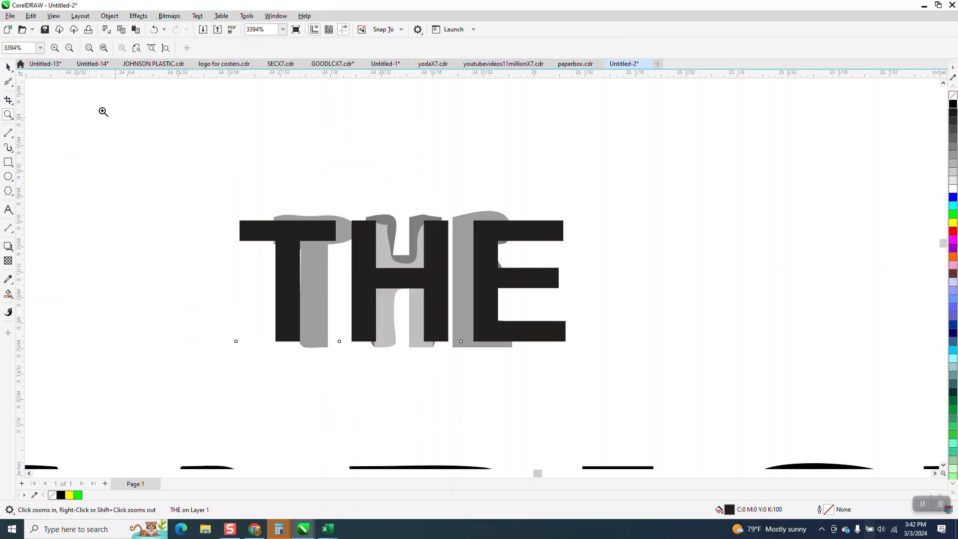
key(space)
drag(569, 281, 535, 281)
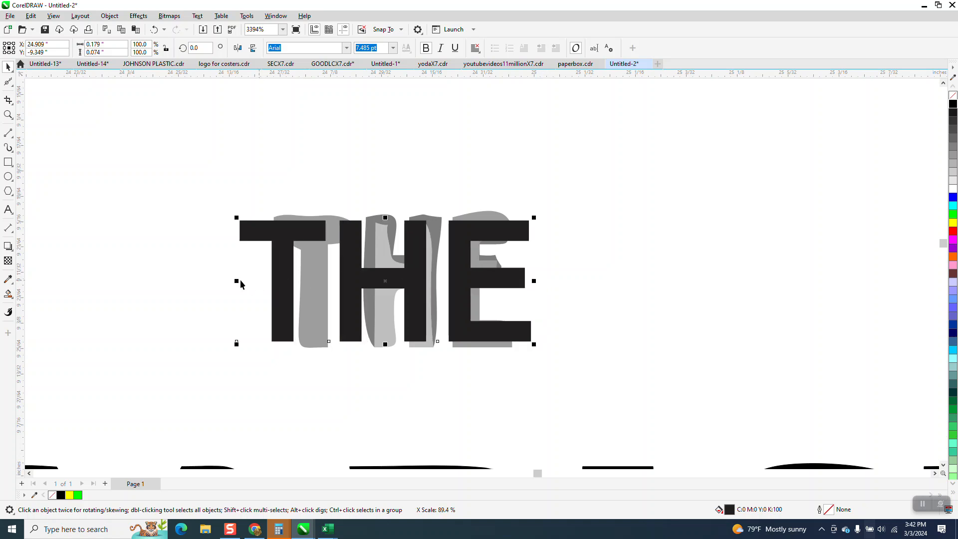
drag(237, 282, 268, 282)
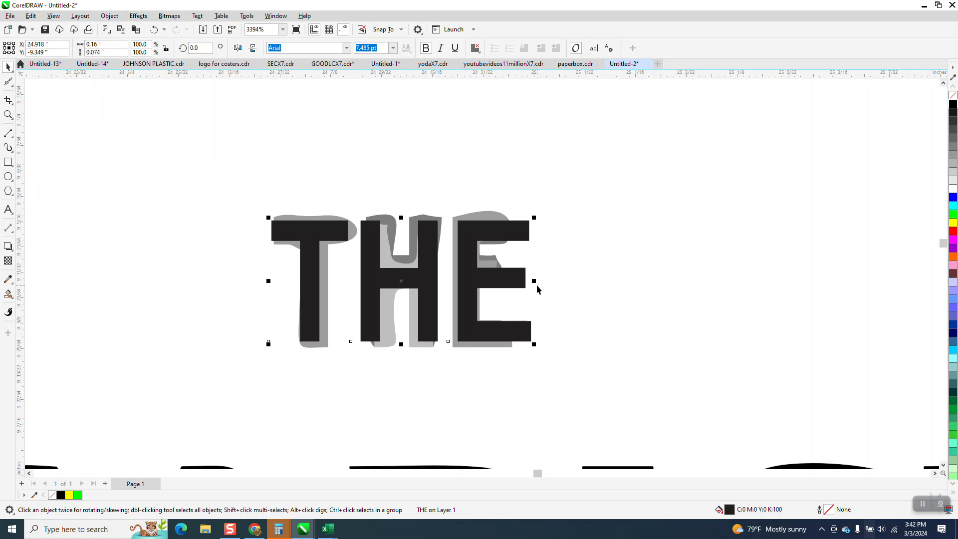
Draw a circle about 1.18 inches in diameter, centred on the microphone and reaching the curved SPORTS UNLEASHED PODCAST lettering.
scroll(537, 290, down, 4)
scroll(469, 228, down, 2)
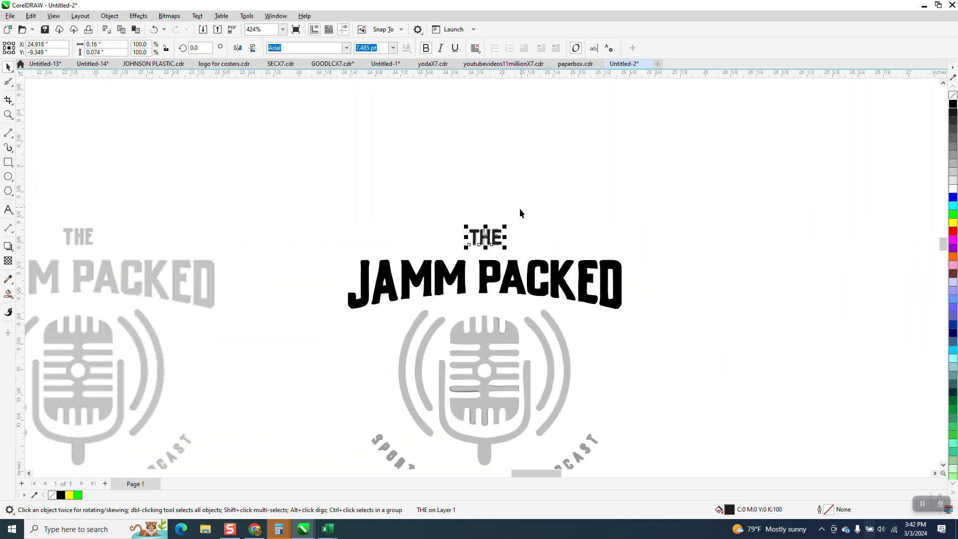
scroll(518, 209, down, 1)
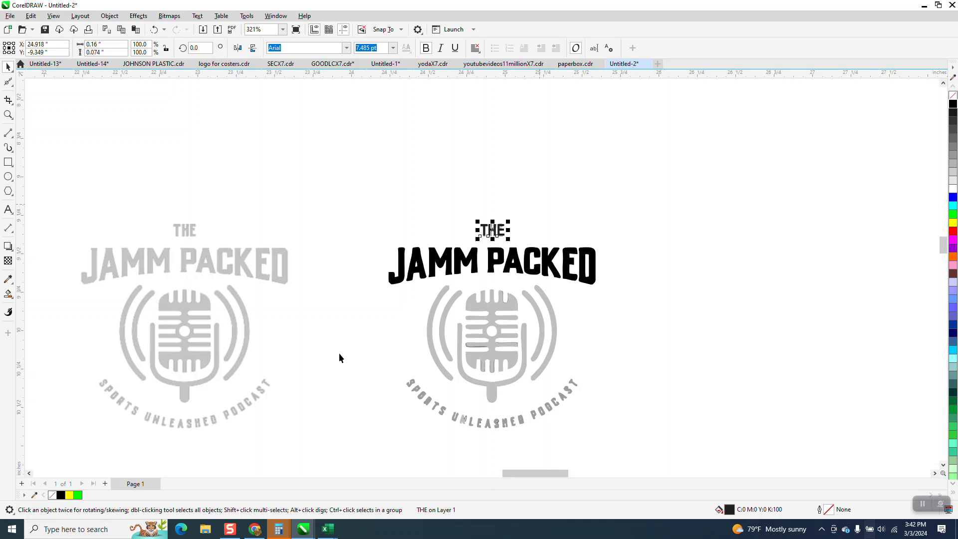
click(8, 115)
drag(368, 361, 692, 464)
scroll(417, 338, down, 2)
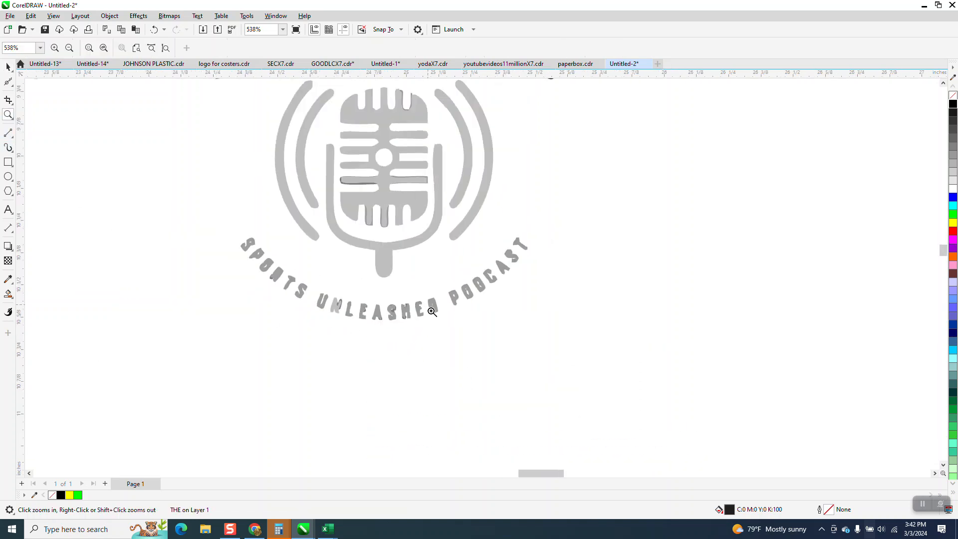
scroll(368, 252, down, 1)
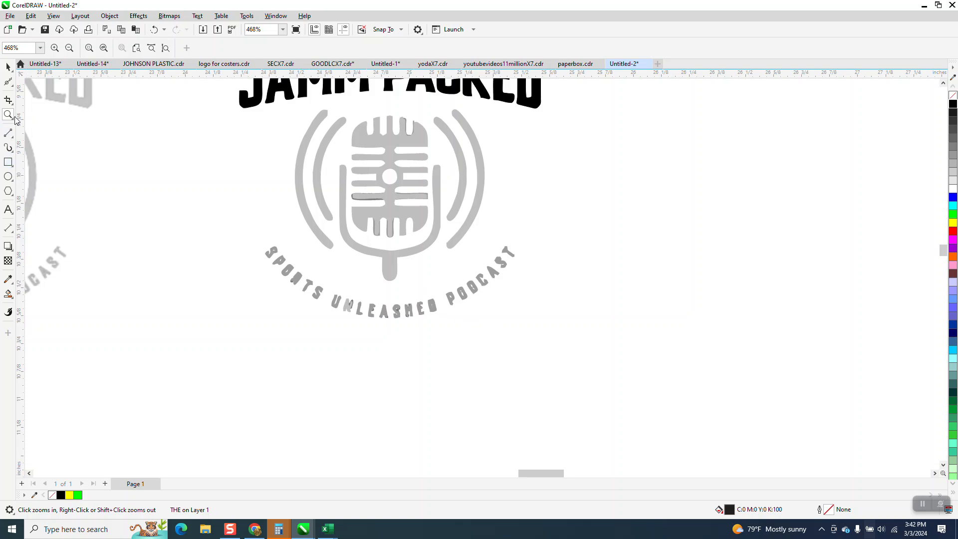
click(9, 178)
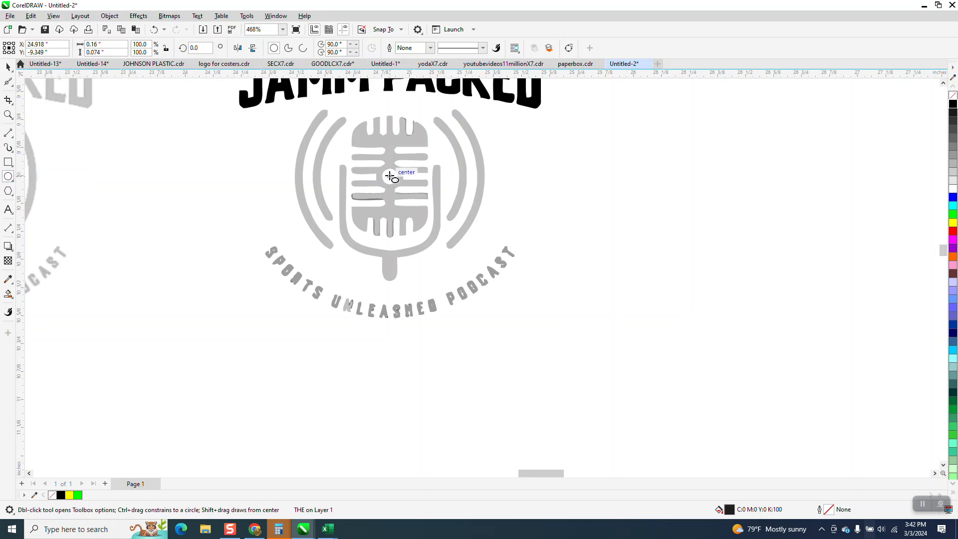
drag(390, 176, 354, 308)
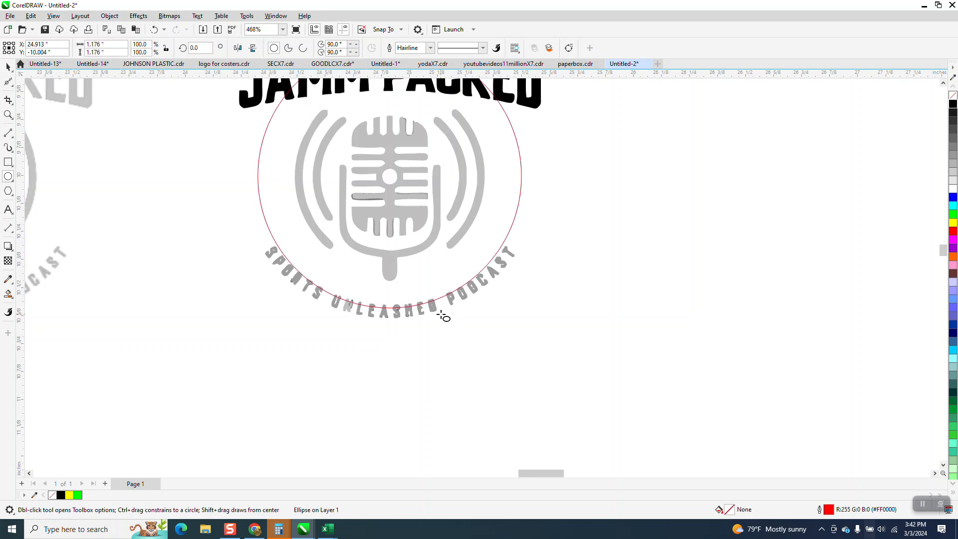
Nudge the red circle 2 inches to the right, clear of the logo.
click(8, 66)
scroll(474, 345, down, 3)
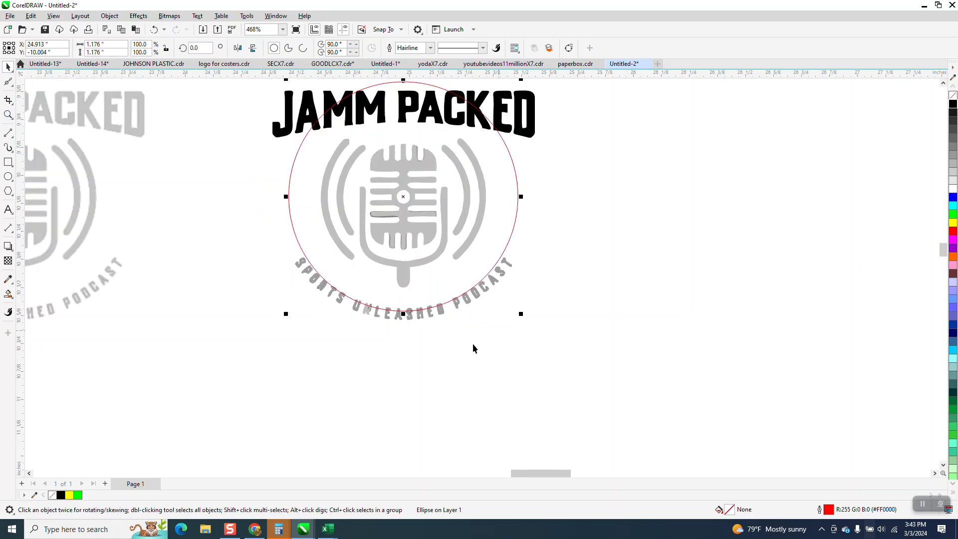
key(Right)
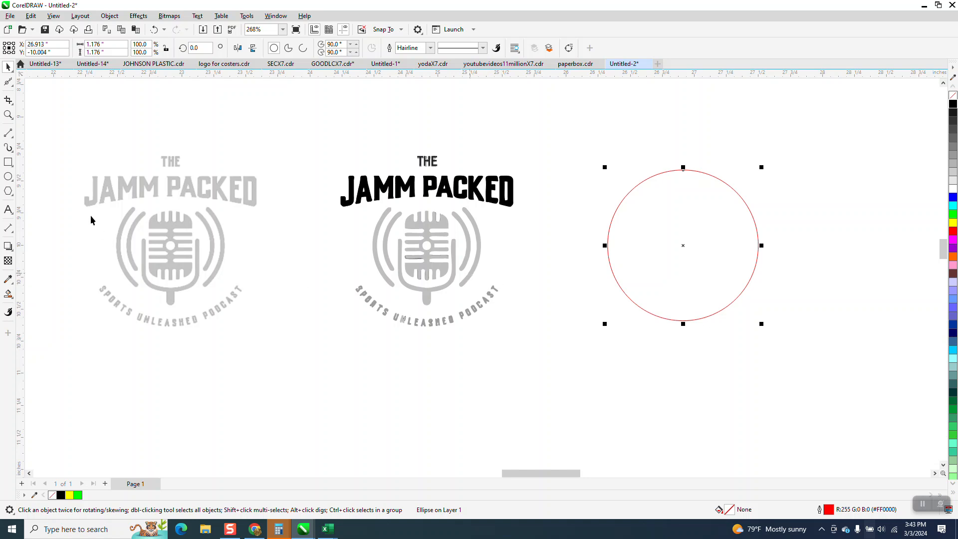
Add the text SPORTS UNLEASHED PODCAST below the black-lettered logo and scale it down to 49%.
click(8, 209)
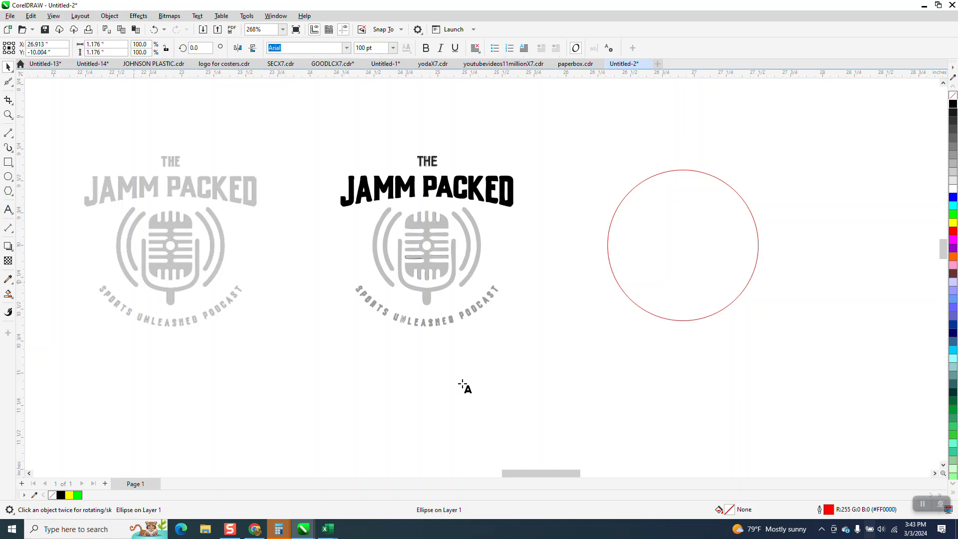
click(352, 357)
text(SPORT)
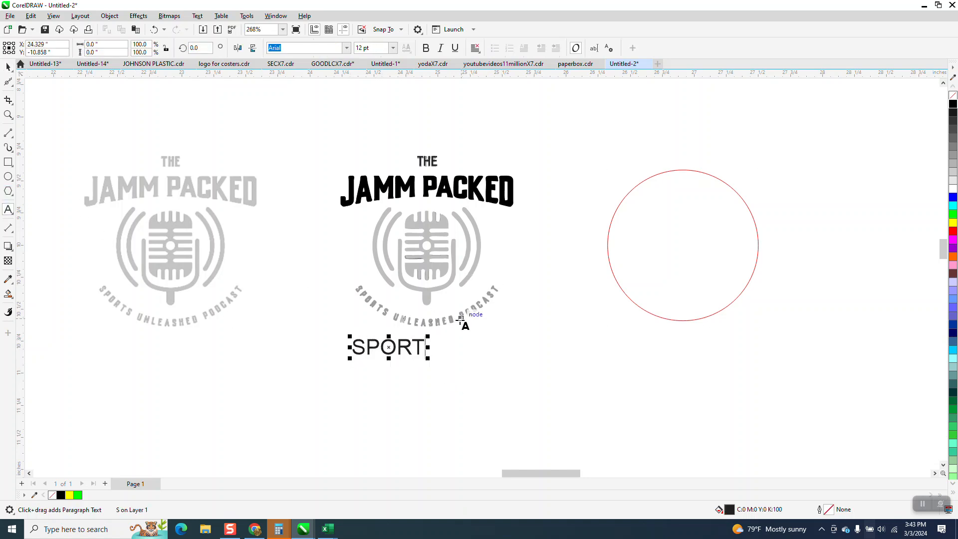
text(S UNLEASH)
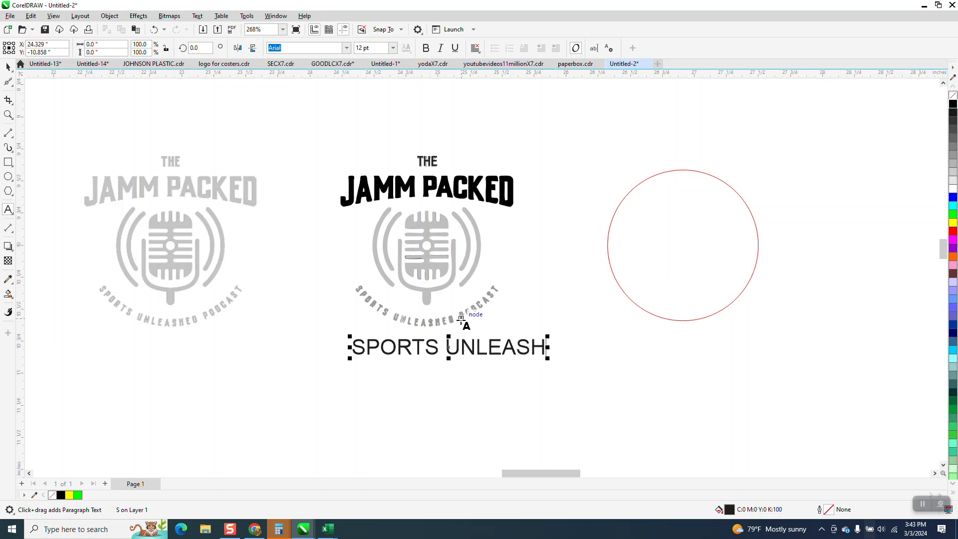
text(ED POS)
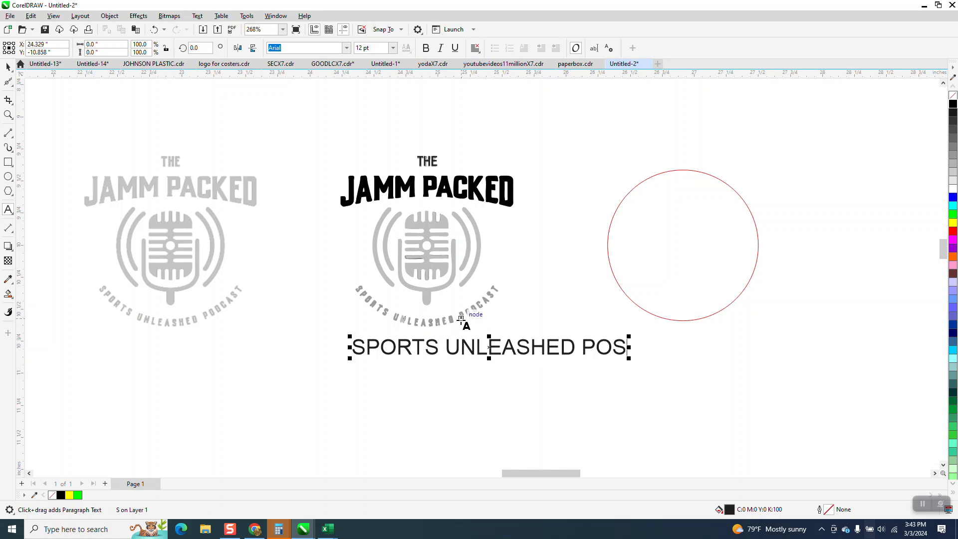
key(BackSpace)
text(D)
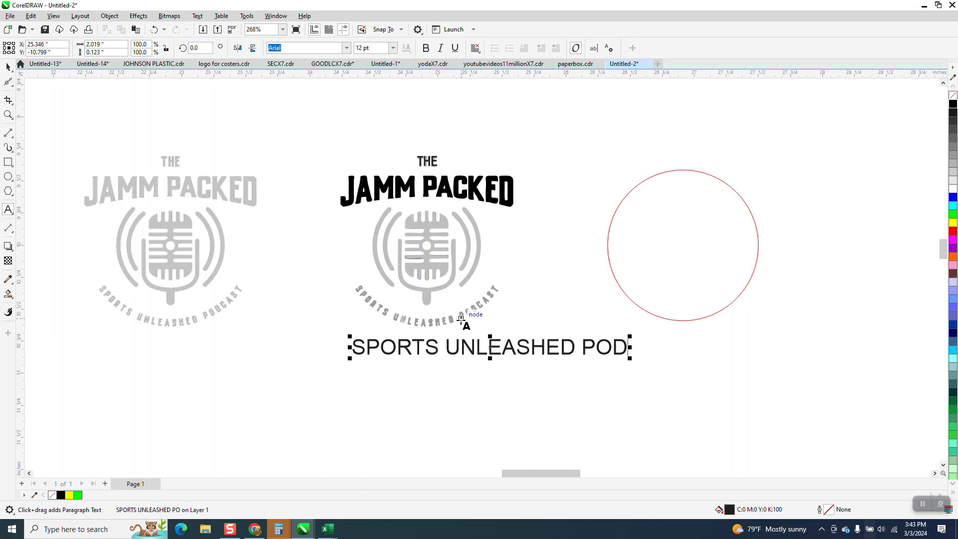
text(CAST)
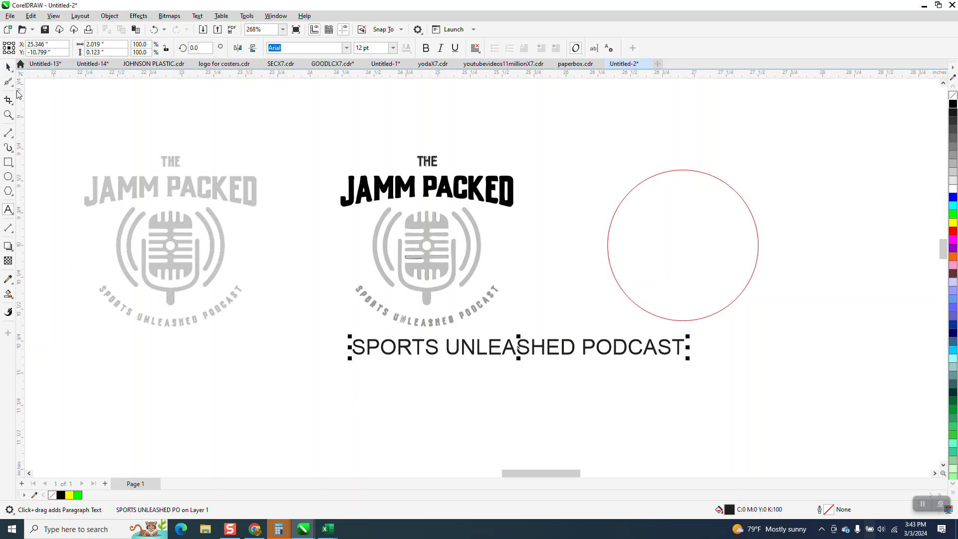
click(8, 66)
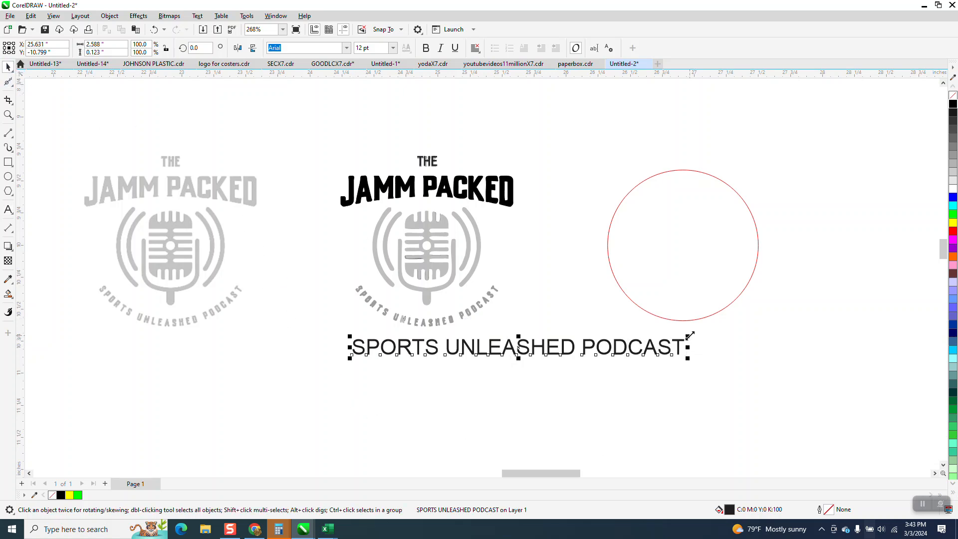
drag(687, 338, 609, 342)
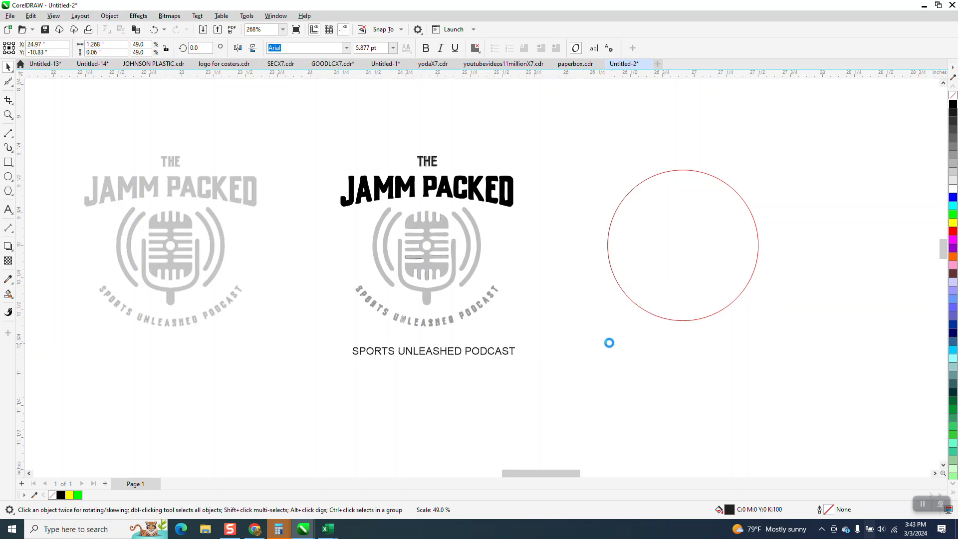
Make the SPORTS UNLEASHED PODCAST text bold and place it beneath the red circle, scaled down to about 1.15 inches wide.
click(426, 48)
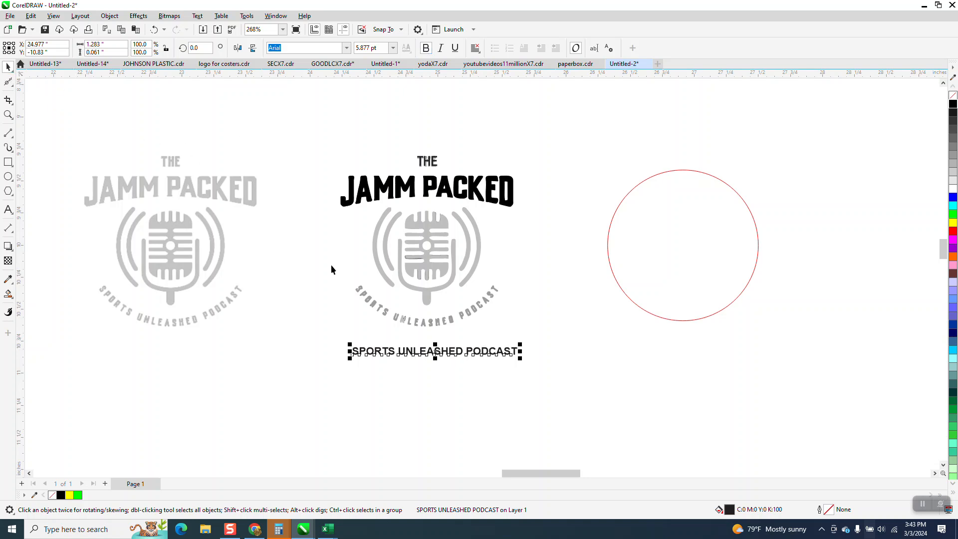
drag(448, 350, 697, 344)
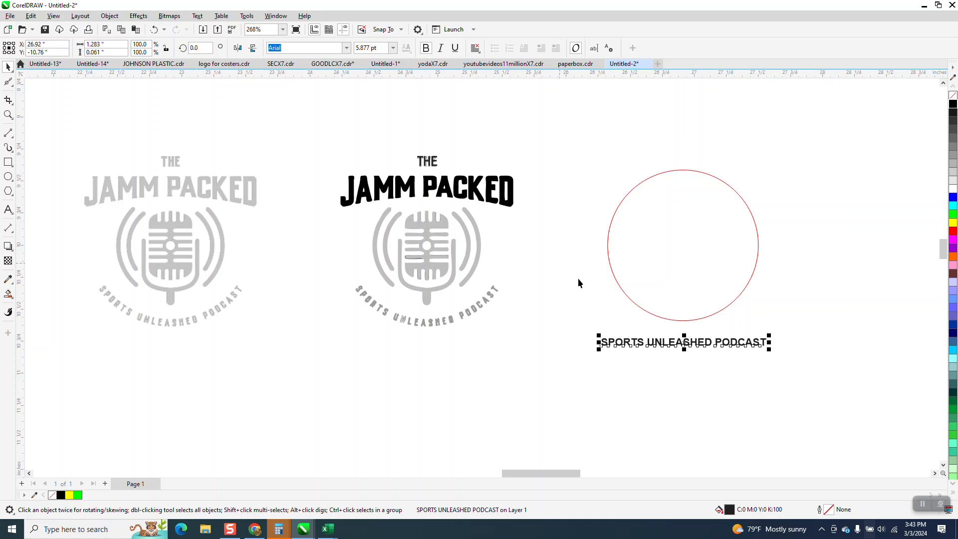
drag(770, 333, 755, 335)
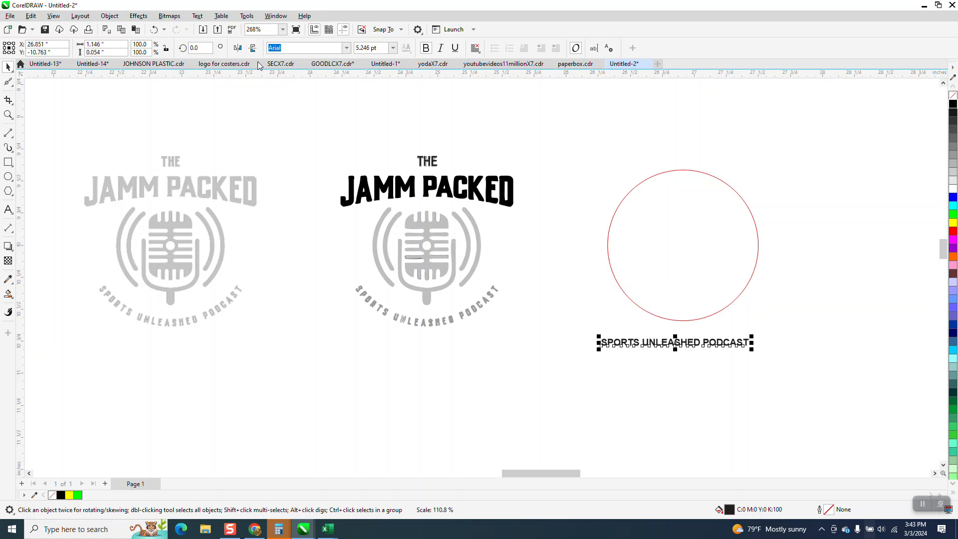
Fit the SPORTS UNLEASHED PODCAST text to the lower arc of the red circle and mirror it to read upright.
click(198, 15)
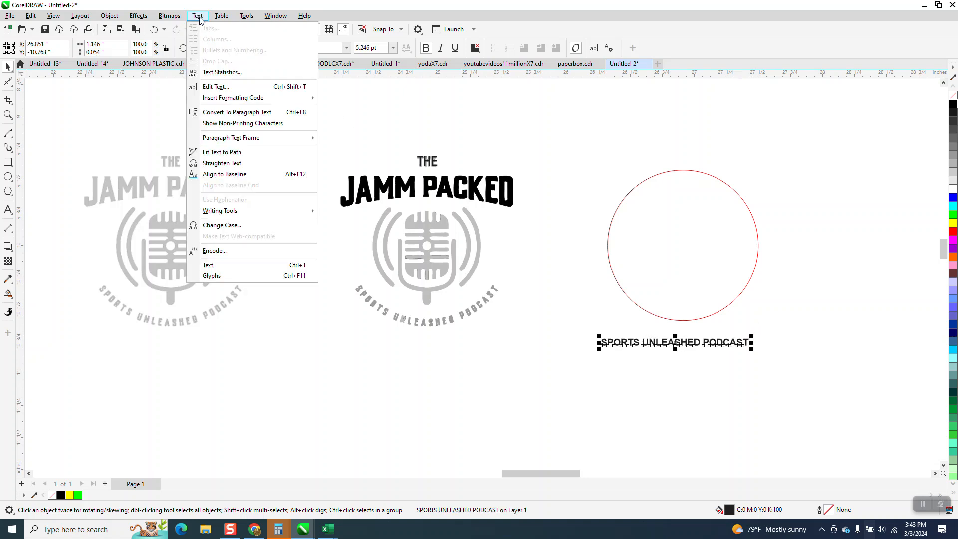
click(232, 153)
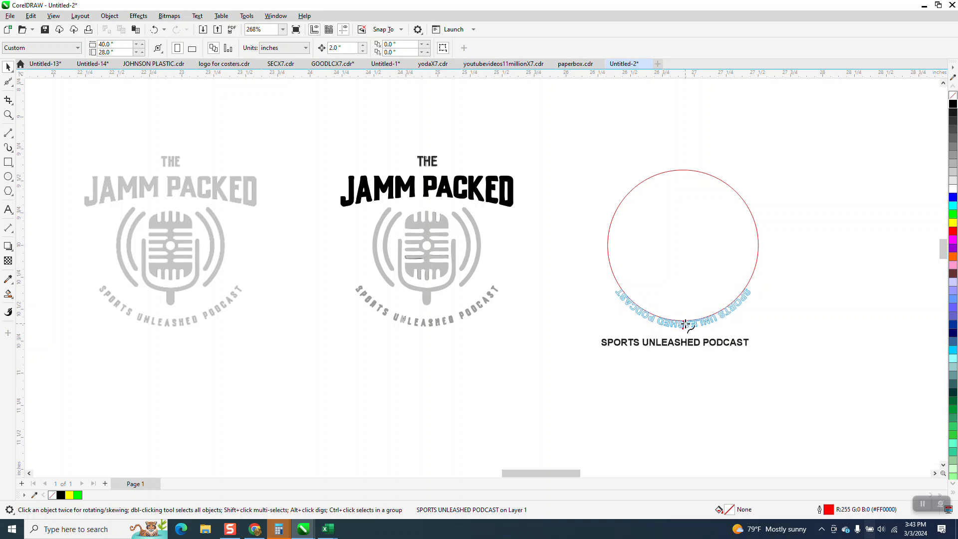
click(683, 323)
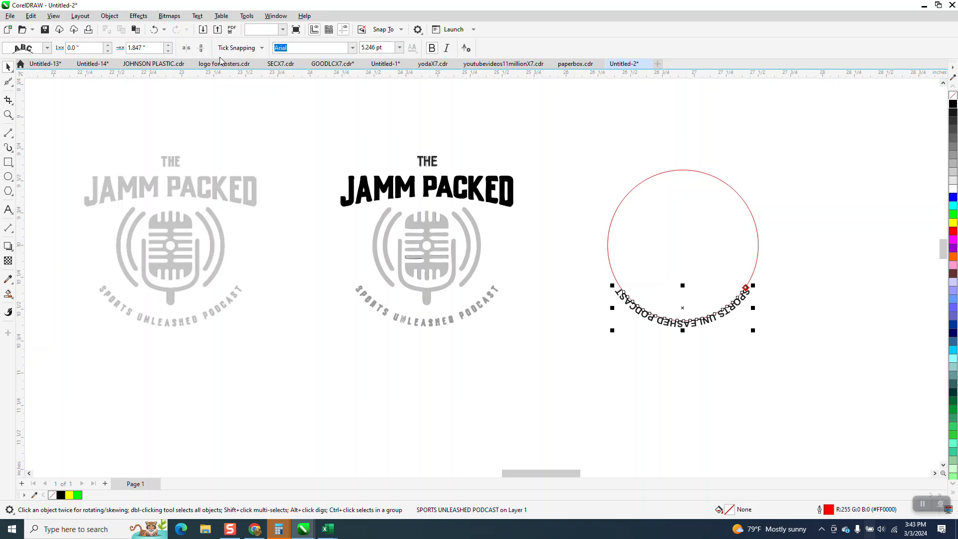
click(189, 47)
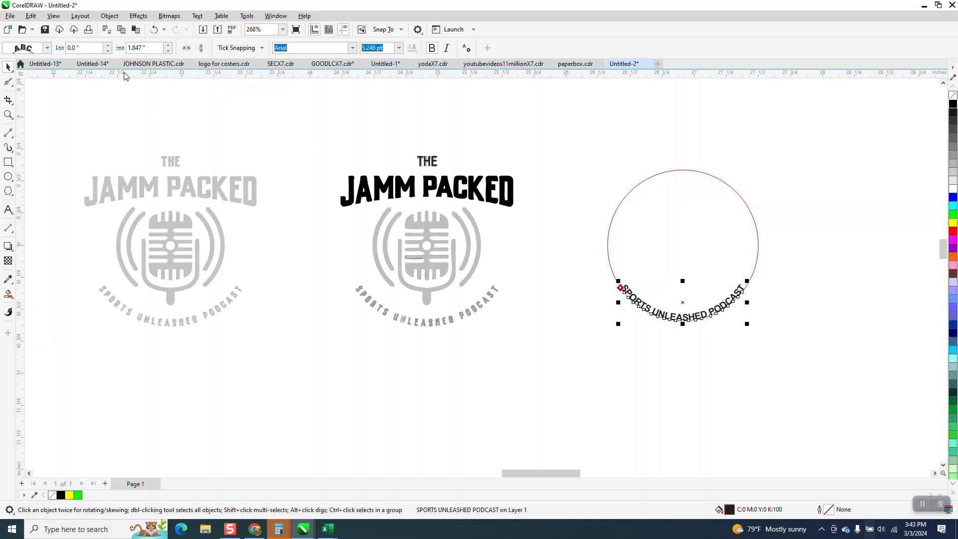
Set the curved text's distance from the path to 0.05 inches and its offset to 1.997 inches.
click(108, 51)
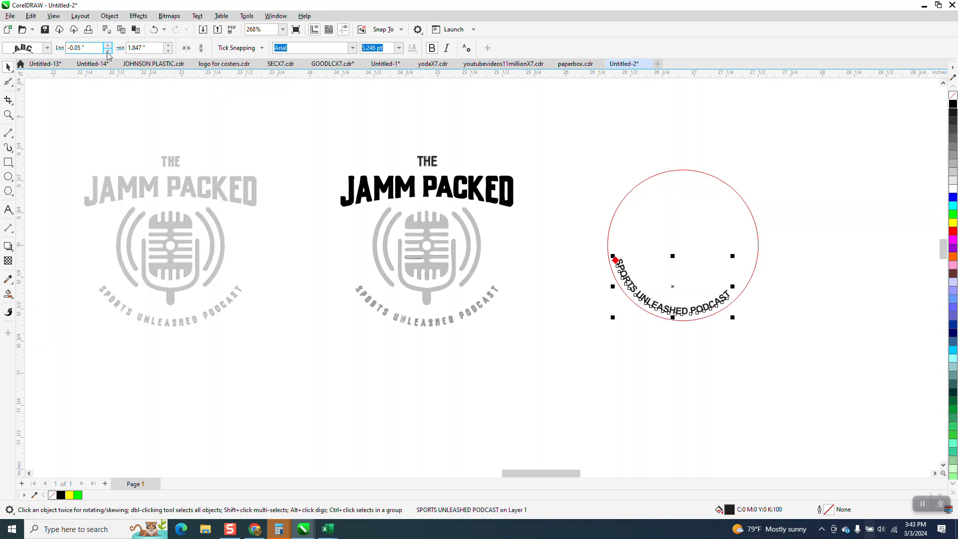
click(108, 46)
click(108, 46)
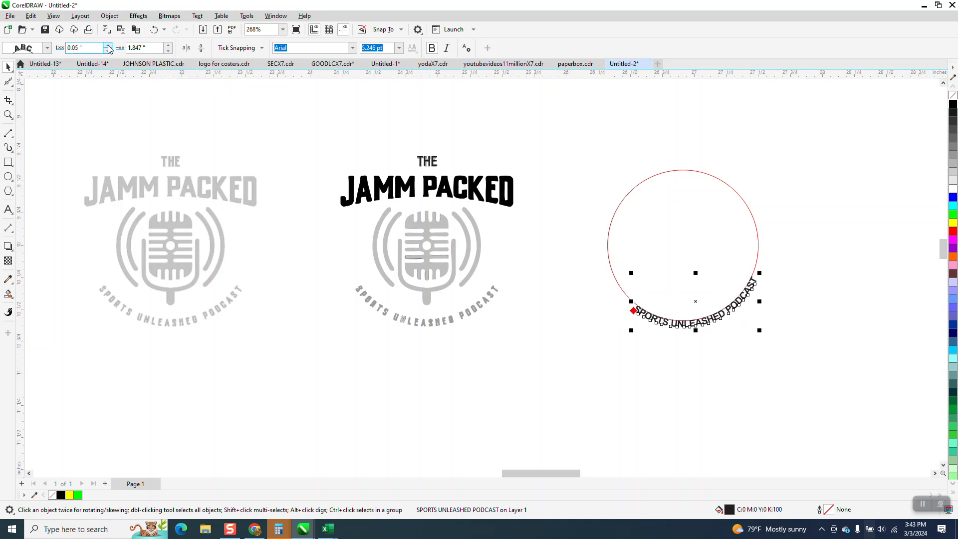
click(169, 51)
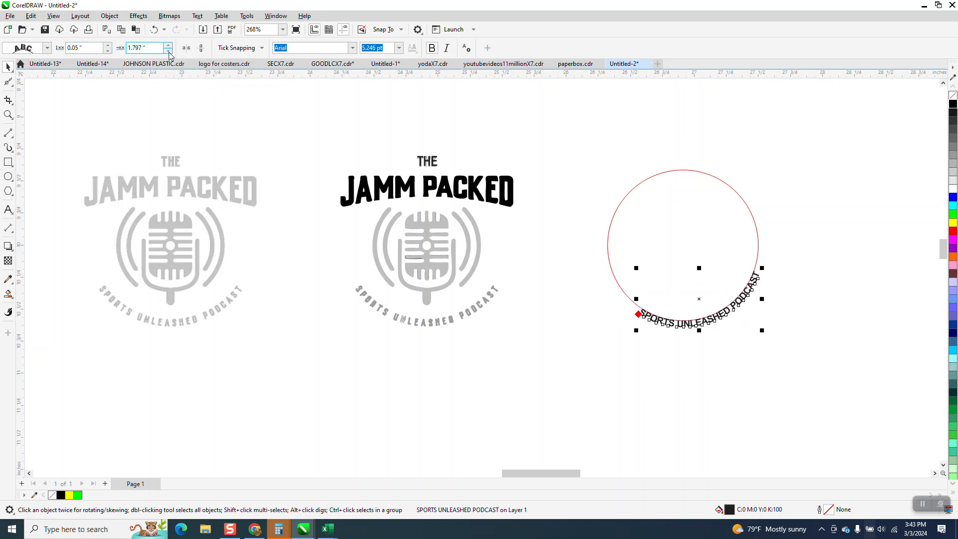
click(168, 45)
click(169, 45)
click(168, 45)
click(169, 45)
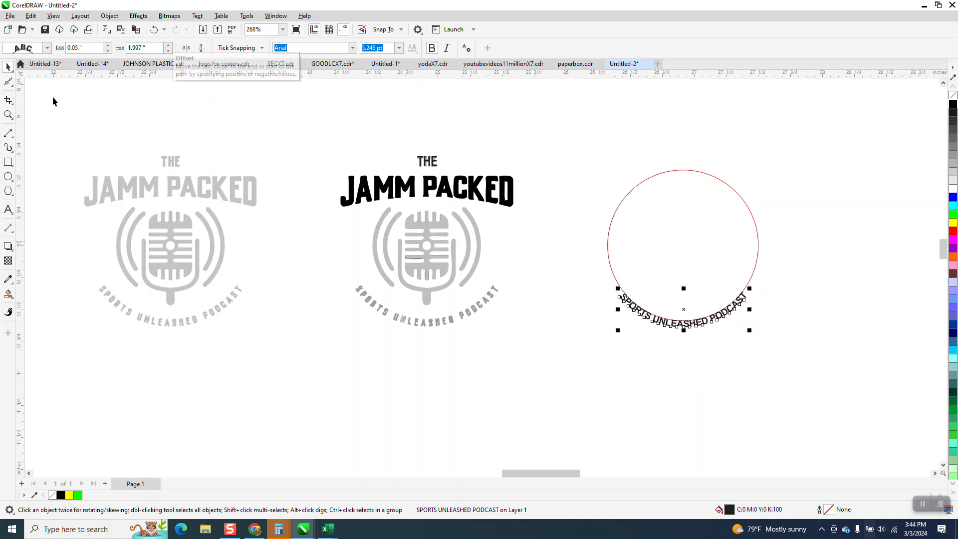
Move the circle with its text 2 inches left onto the logo and widen the letter spacing to match the traced lettering.
click(632, 209)
key(Left)
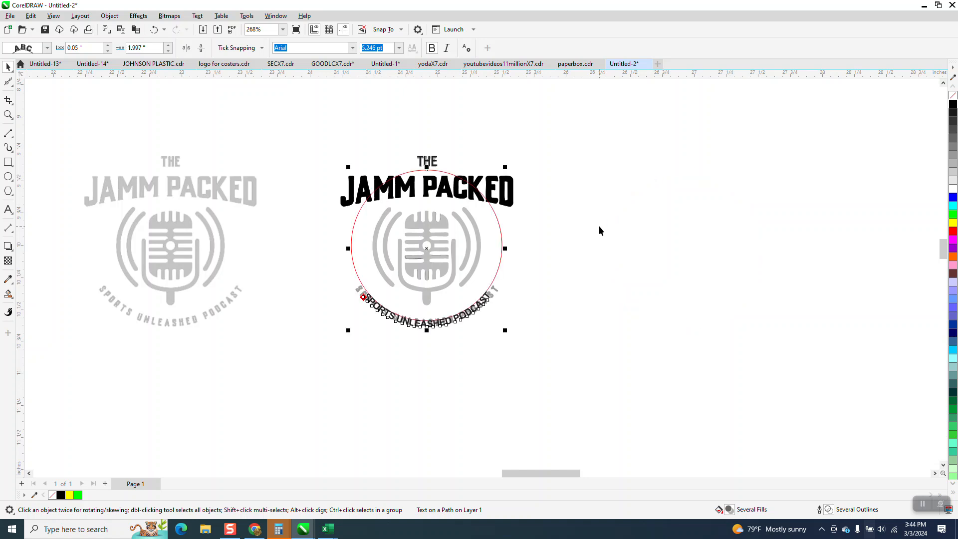
click(9, 114)
drag(309, 220, 687, 404)
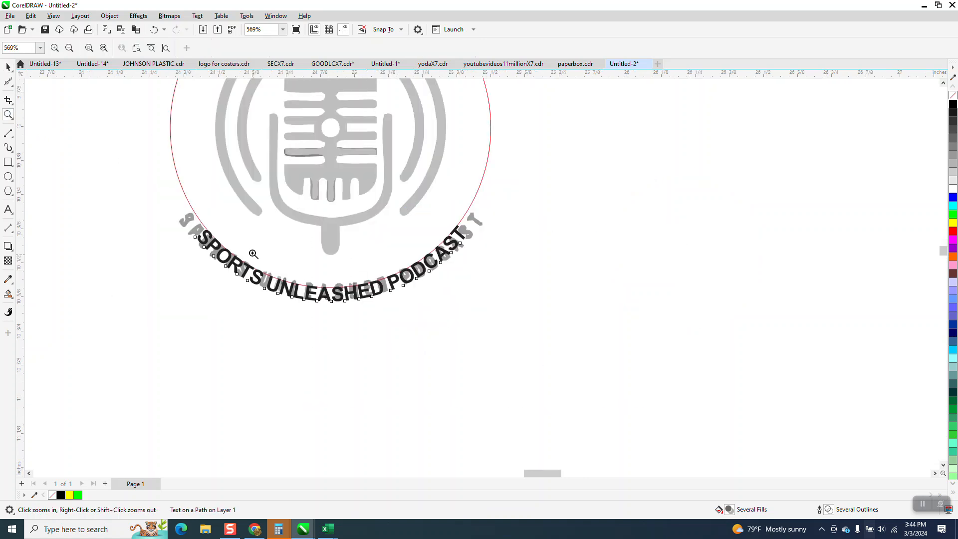
click(8, 81)
click(13, 88)
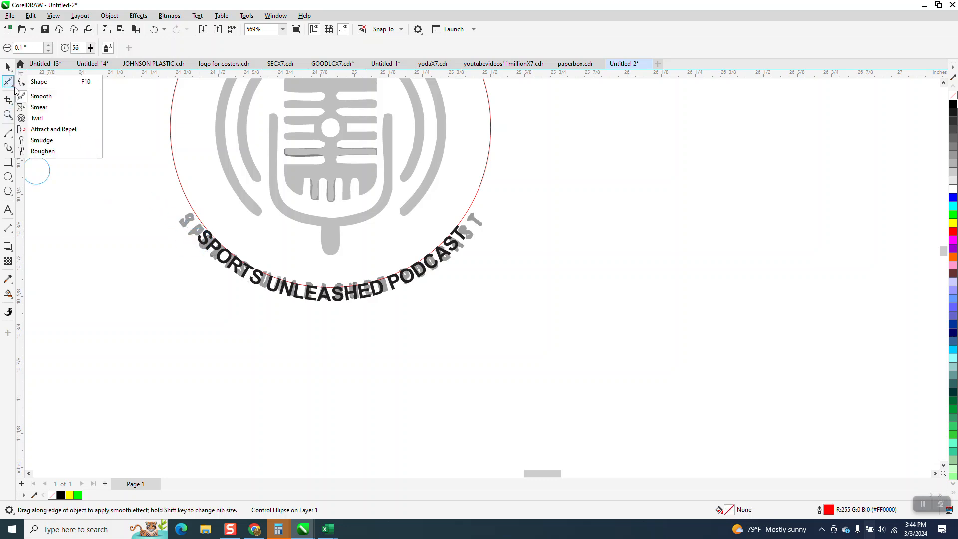
click(34, 81)
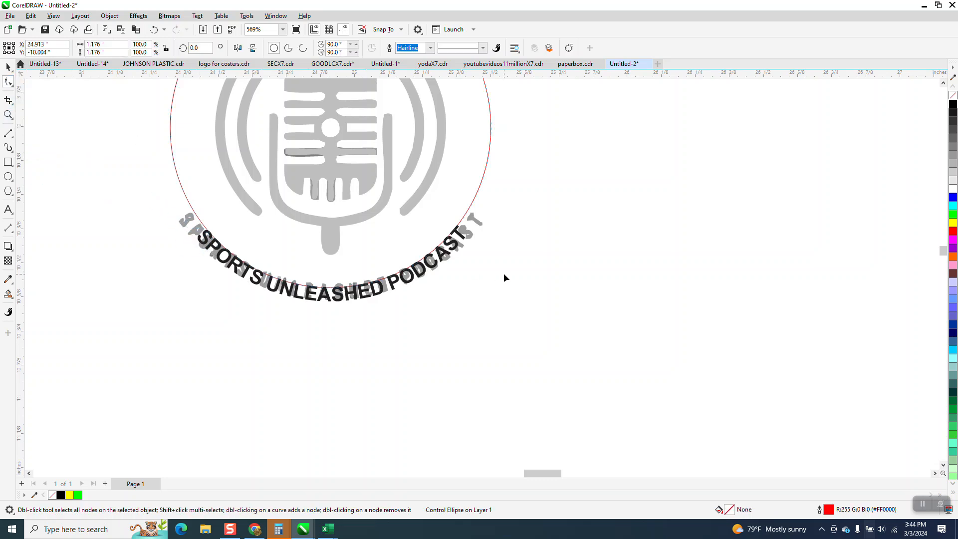
click(462, 241)
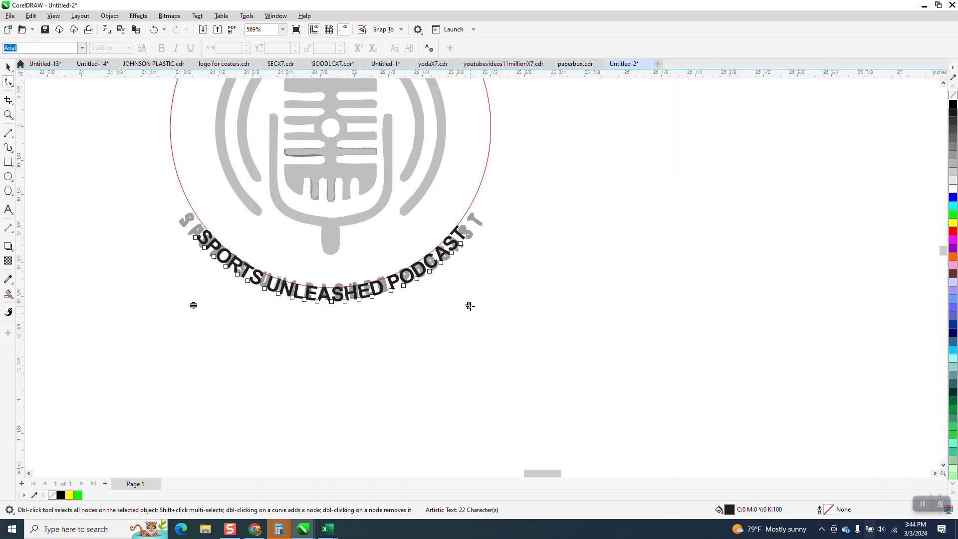
drag(470, 305, 482, 303)
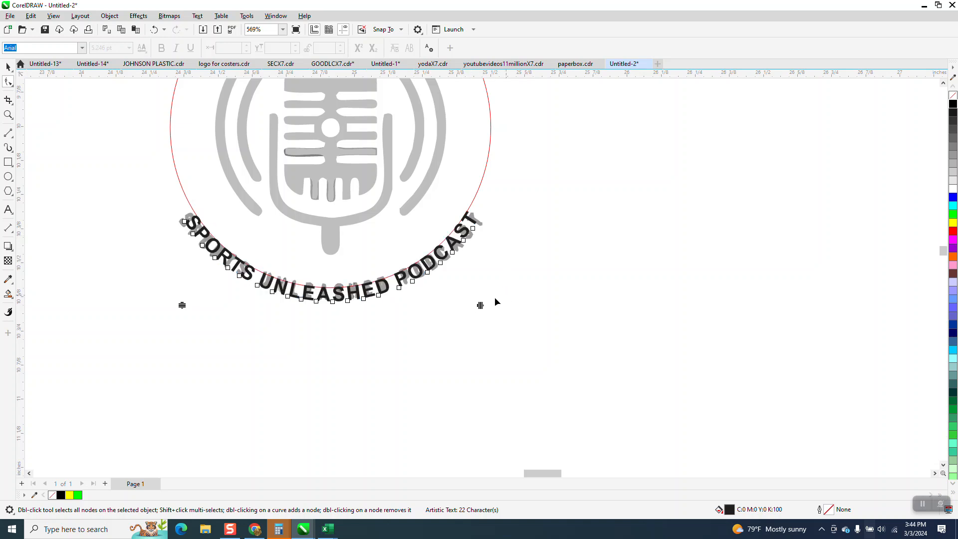
drag(479, 306, 482, 305)
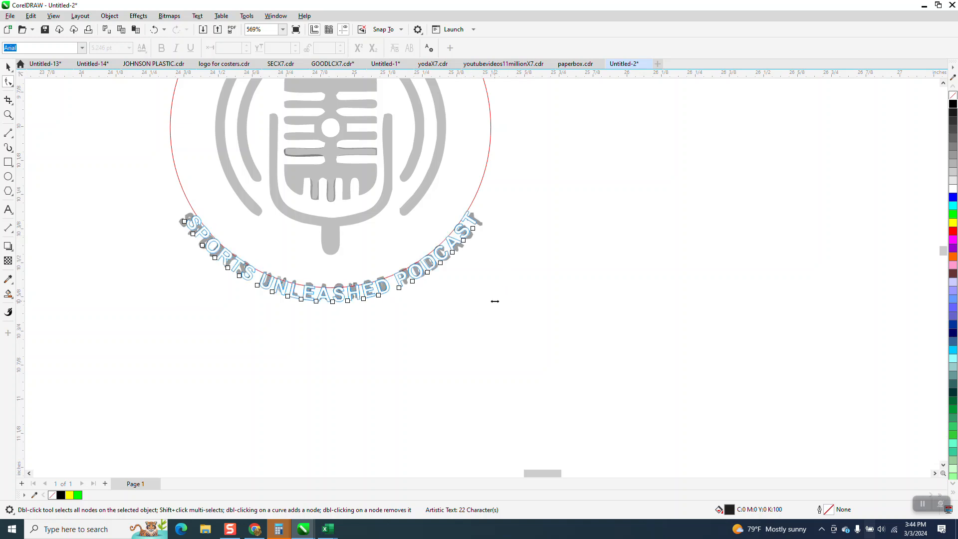
scroll(353, 310, down, 2)
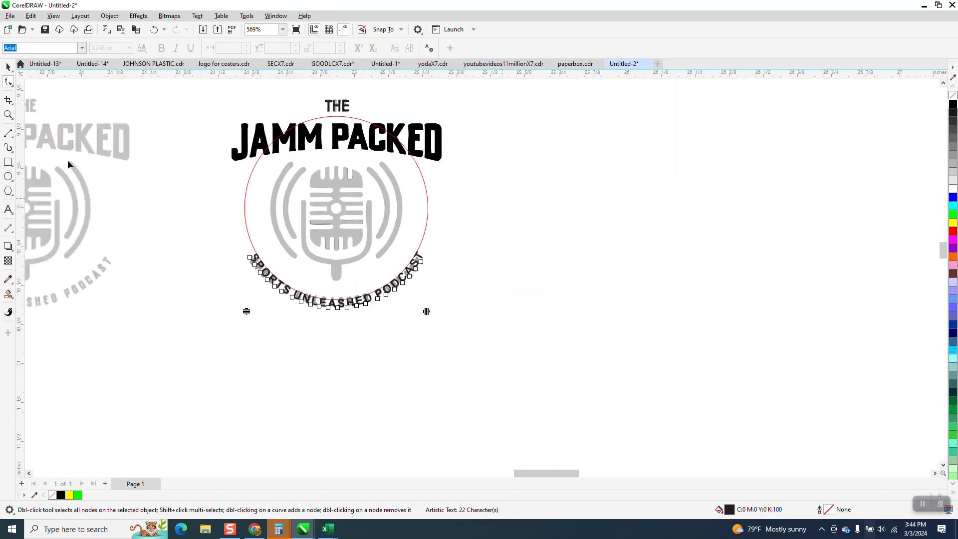
Move the circle together with its curved text 2 inches right, clear of the logo.
click(8, 66)
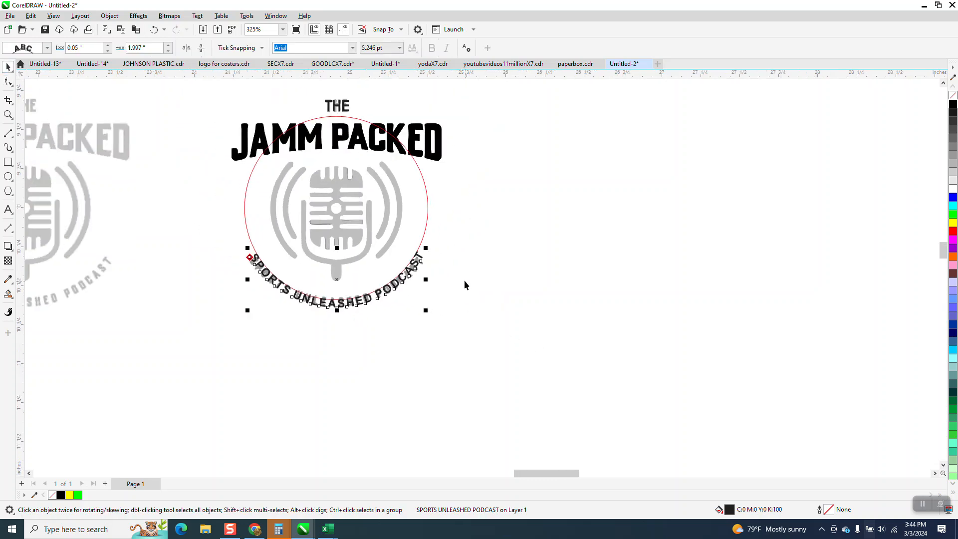
click(421, 259)
key(Right)
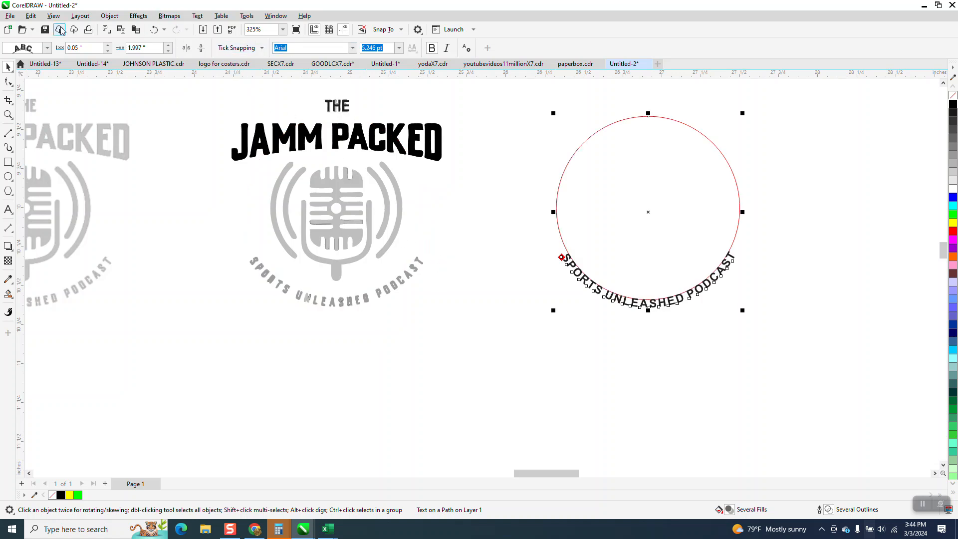
Break the curved text apart from its circle and delete the red circle.
click(113, 19)
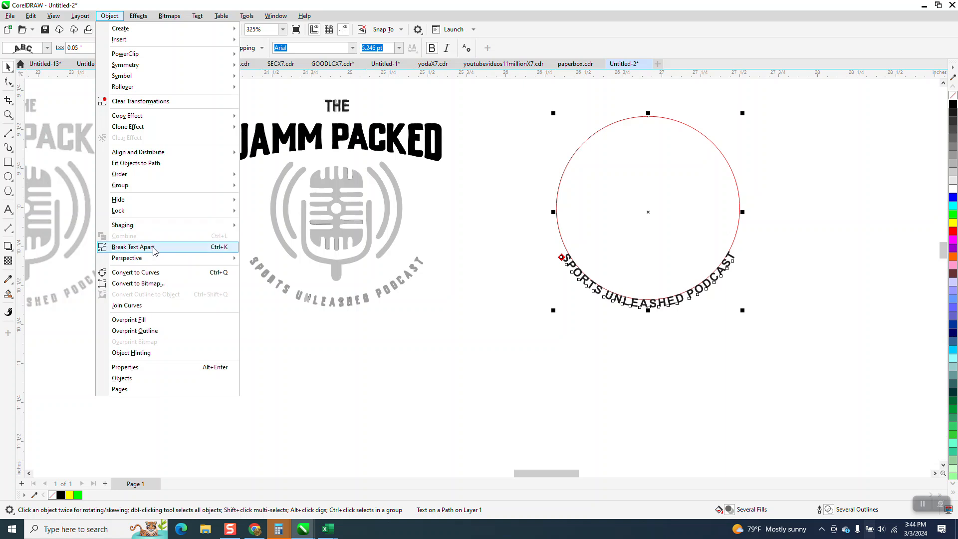
click(132, 247)
click(557, 235)
key(Delete)
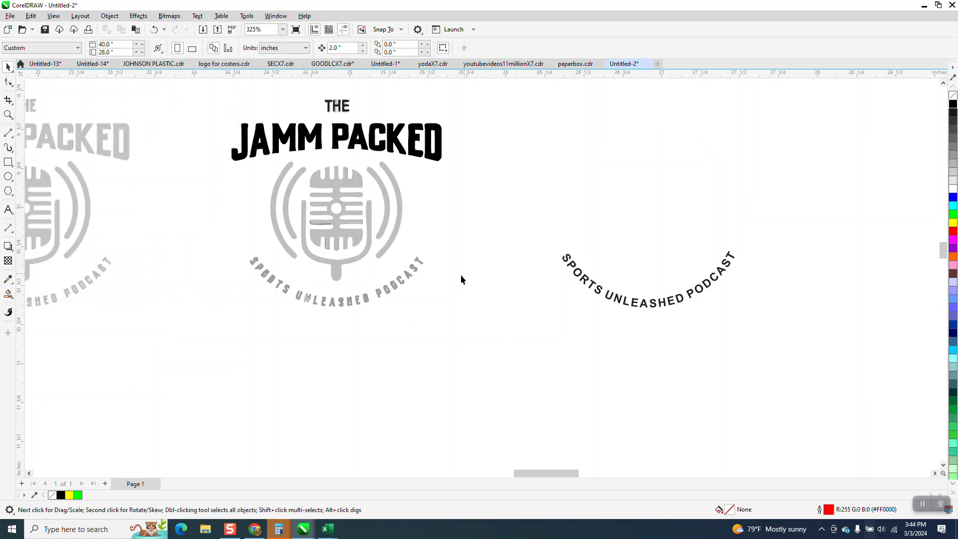
Move the curved text 2 inches left onto the logo, and place a duplicate of the whole logo 2 inches to the right.
click(597, 285)
key(Left)
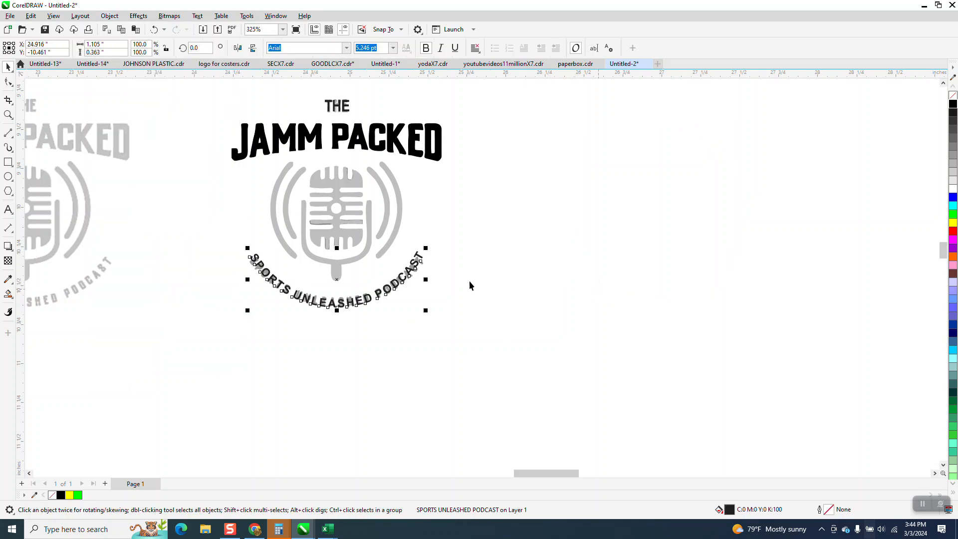
scroll(424, 279, down, 1)
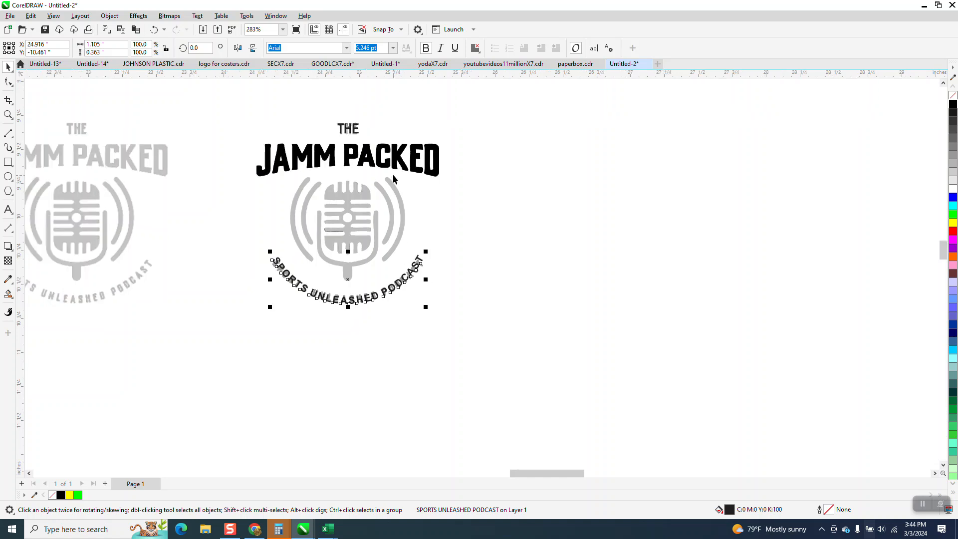
drag(207, 116, 516, 325)
key(ctrl+v)
key(Right)
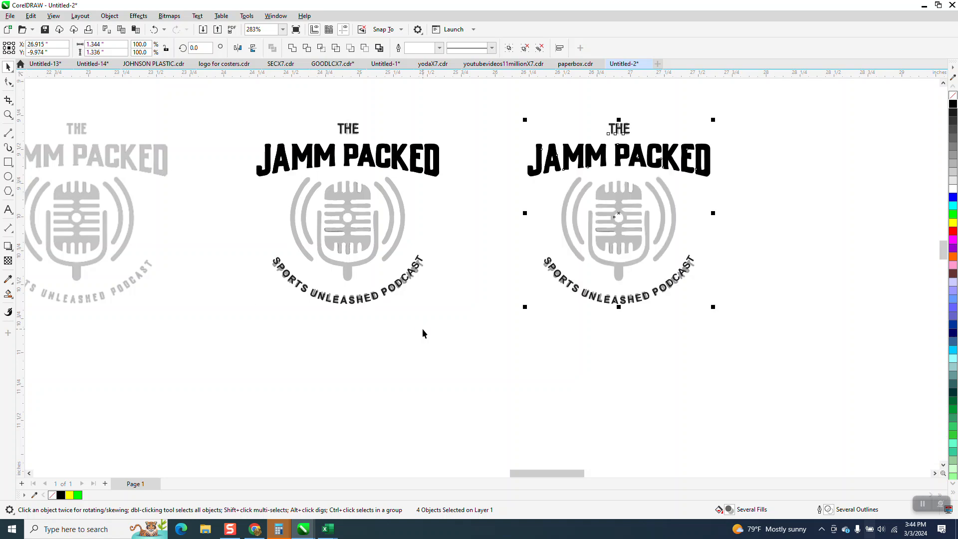
click(884, 178)
Move the black JAMM PACKED lettering, the curved text and THE 2 inches right, off the duplicated logo's grey tracing.
click(704, 159)
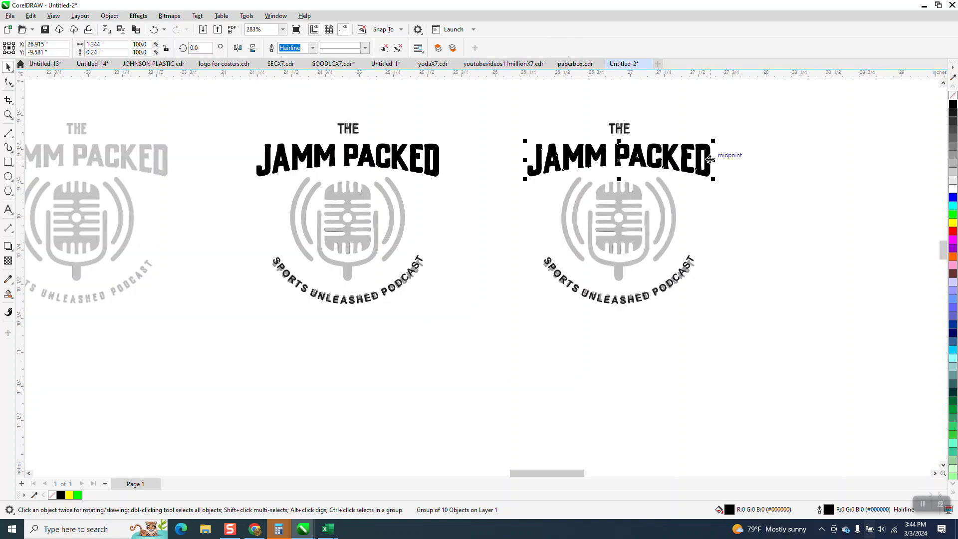
key(Right)
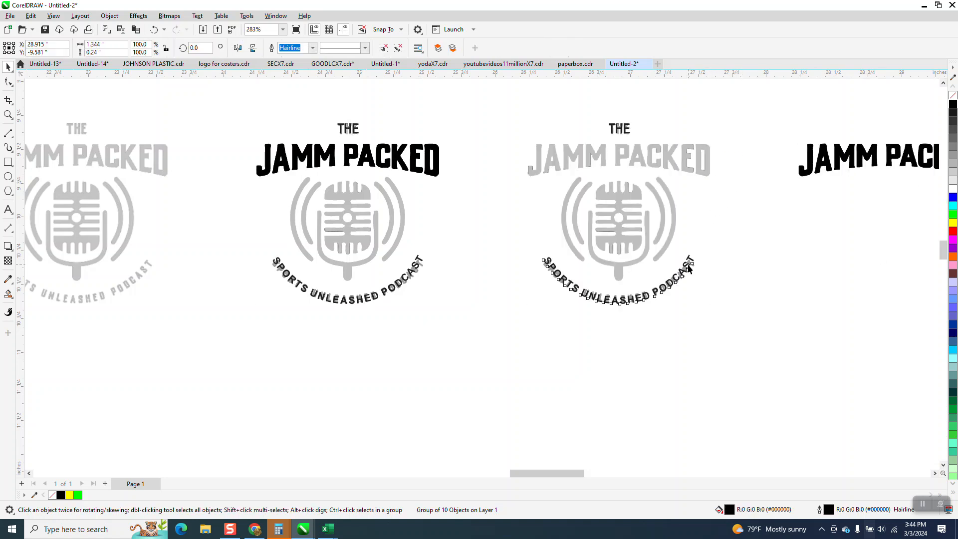
click(690, 266)
key(Right)
click(628, 135)
key(Right)
scroll(649, 230, down, 1)
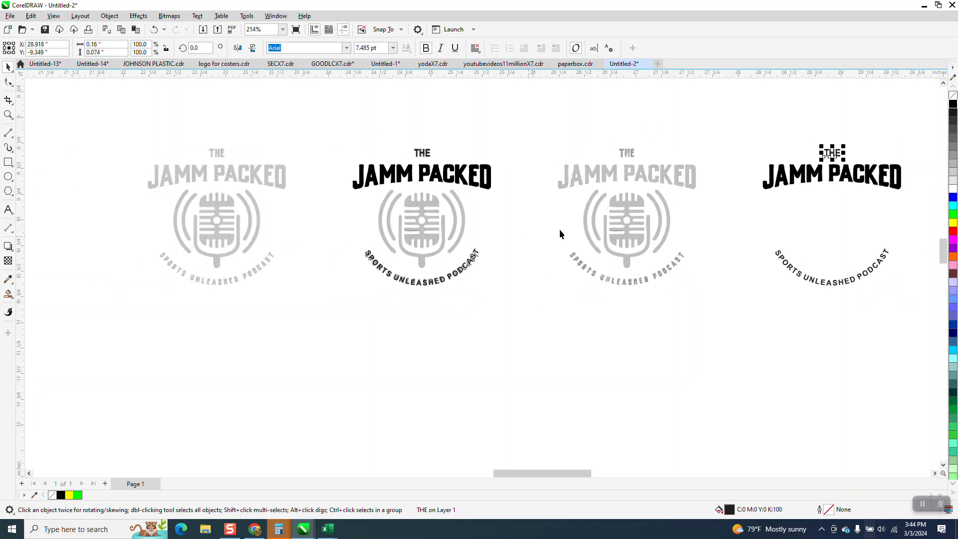
click(8, 114)
drag(567, 146, 904, 296)
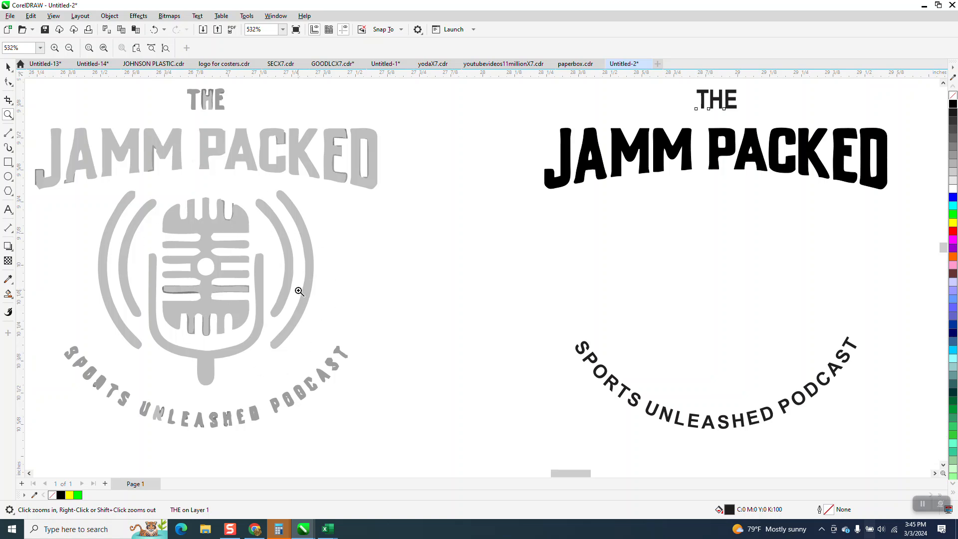
scroll(300, 292, down, 2)
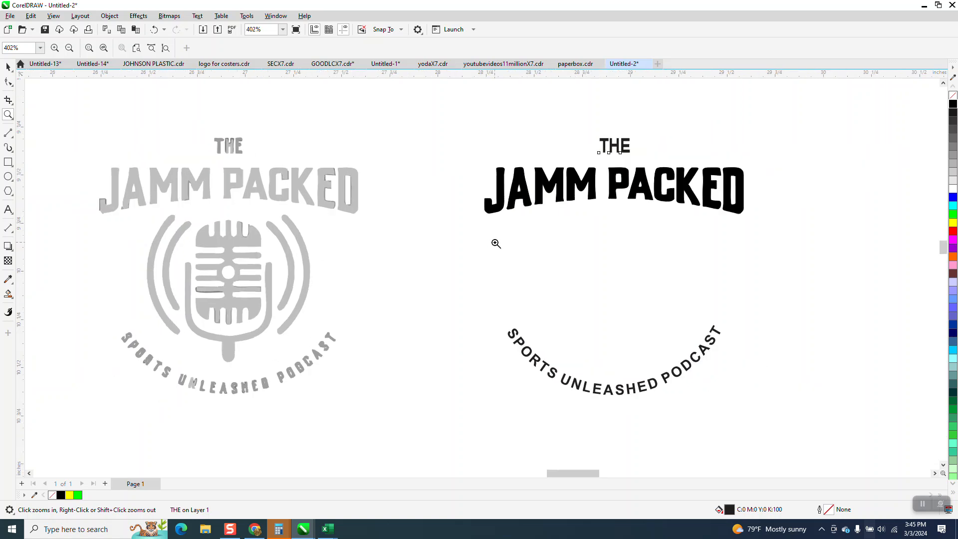